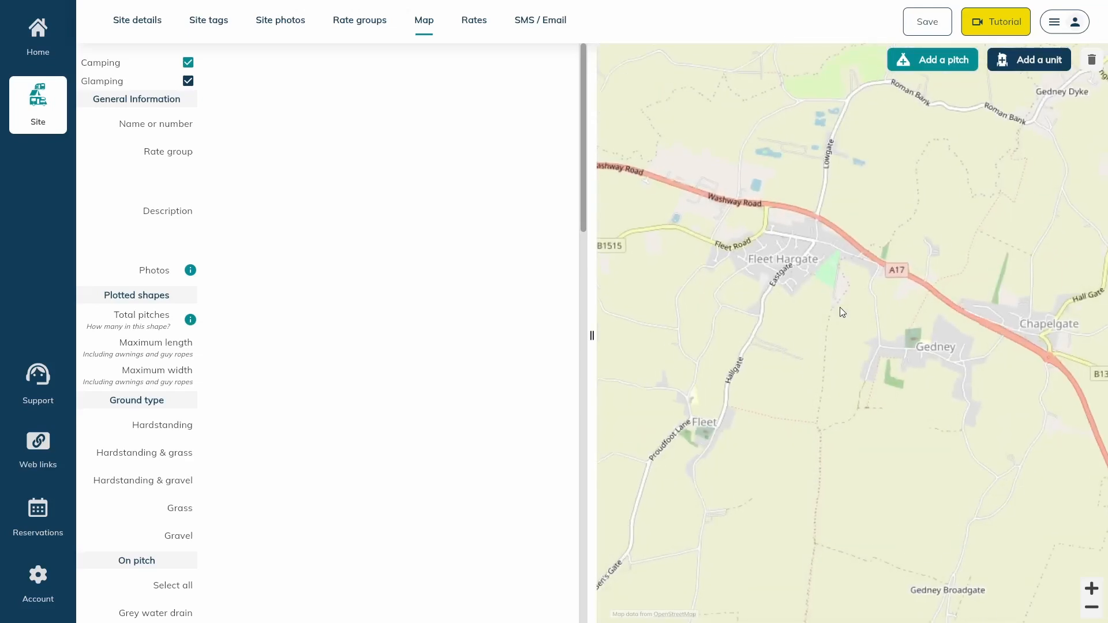
Add a pitch with a four-cornered outline around the empty gravel stand east of the road in the caravan site beside Fleet Hargate
scroll(841, 312, up, 5)
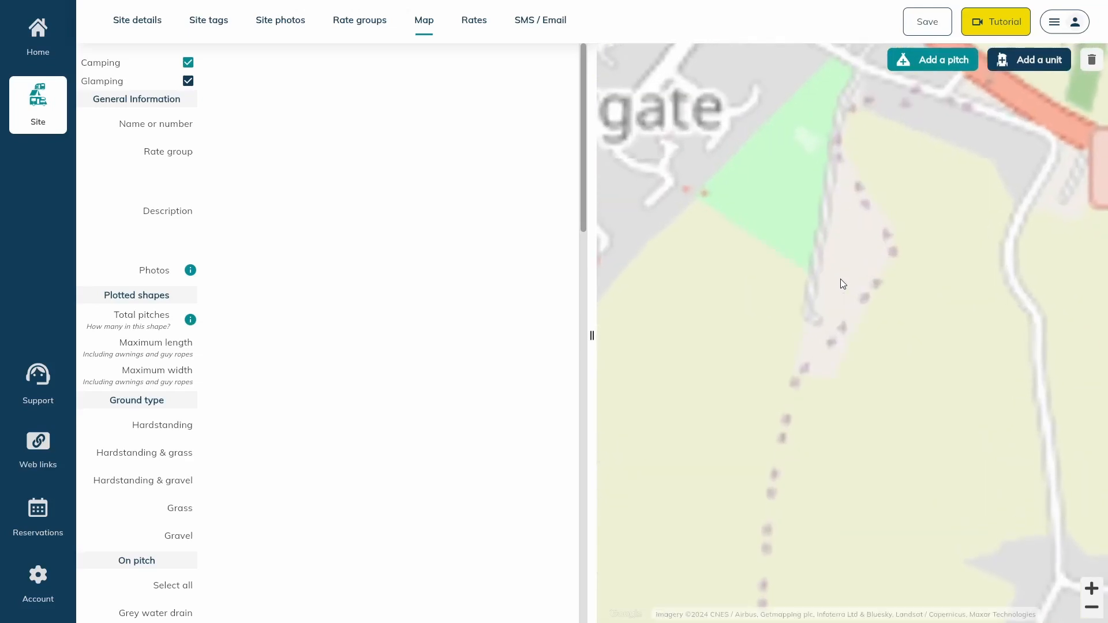
scroll(842, 280, up, 2)
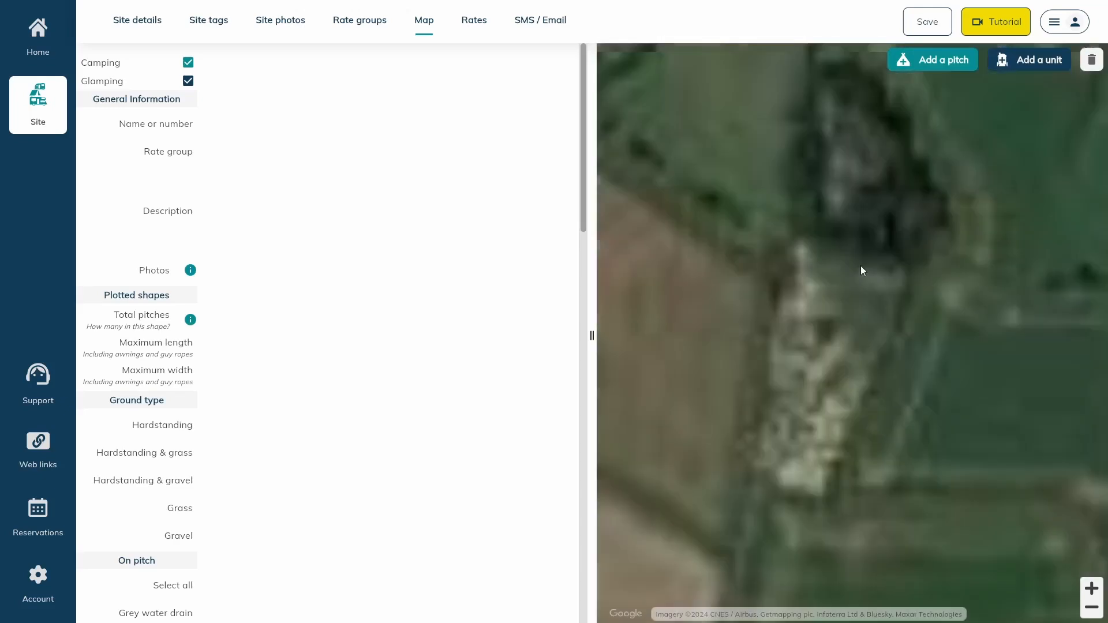
drag(851, 413, 885, 289)
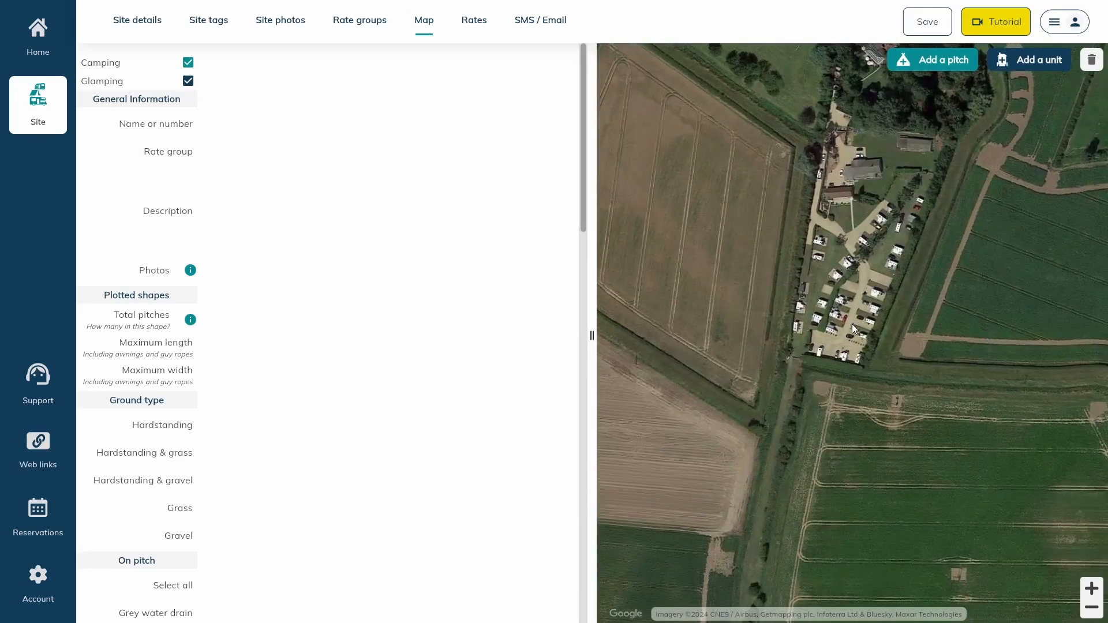
click(1093, 591)
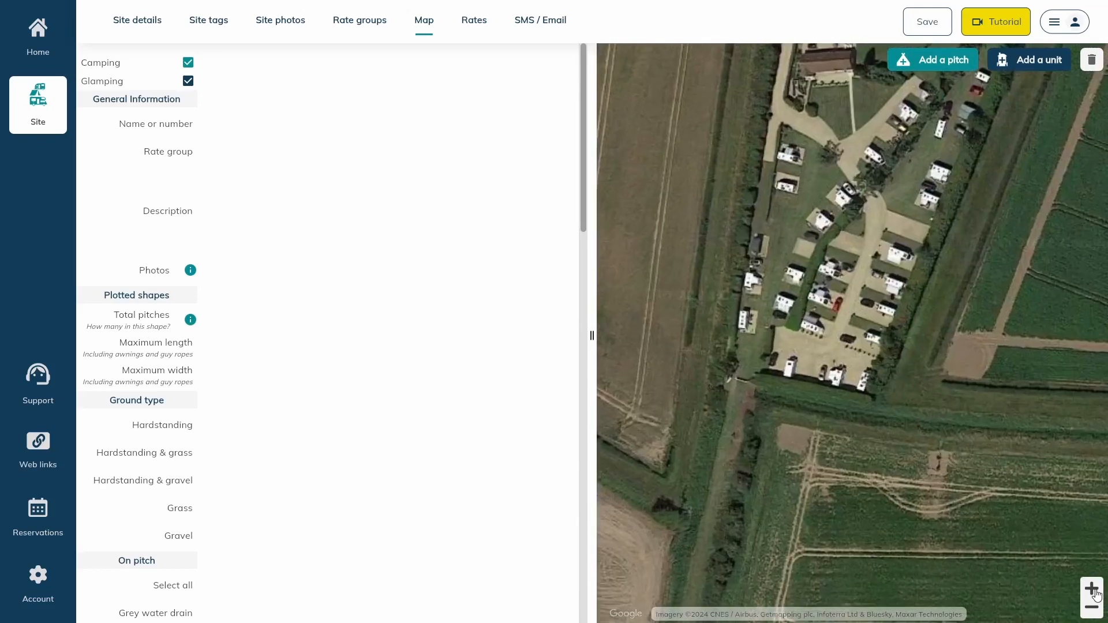
click(1093, 591)
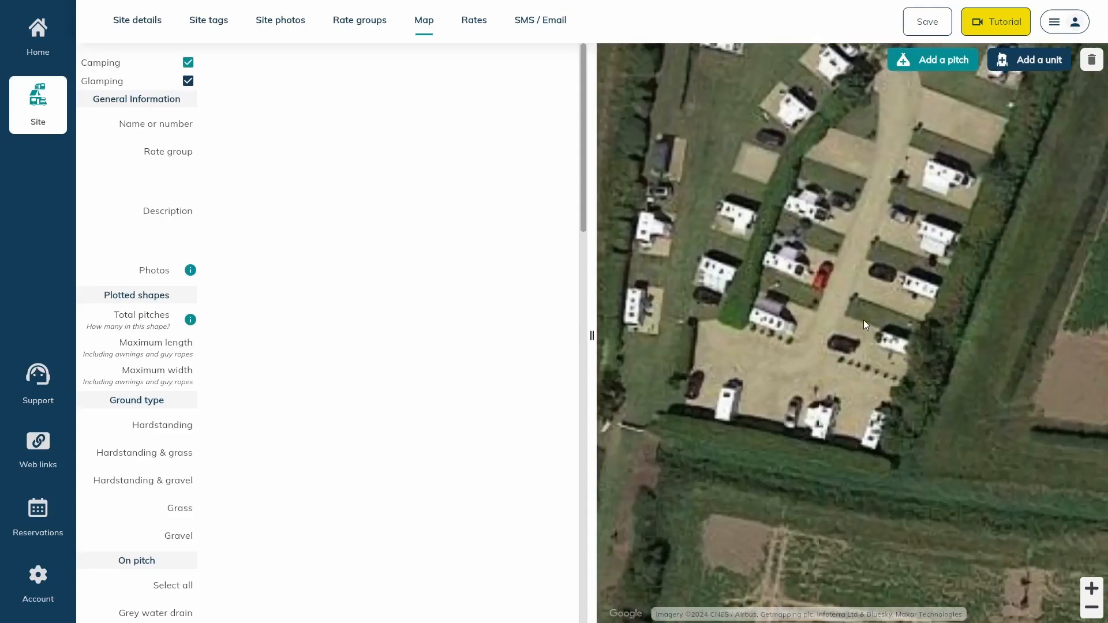
drag(872, 293, 854, 351)
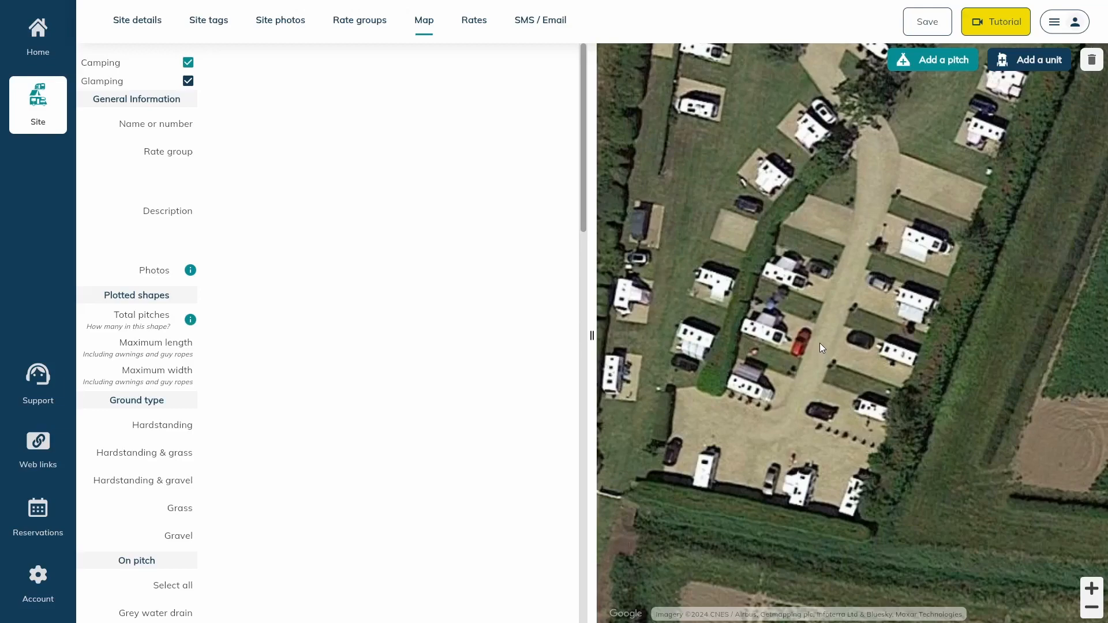
click(925, 69)
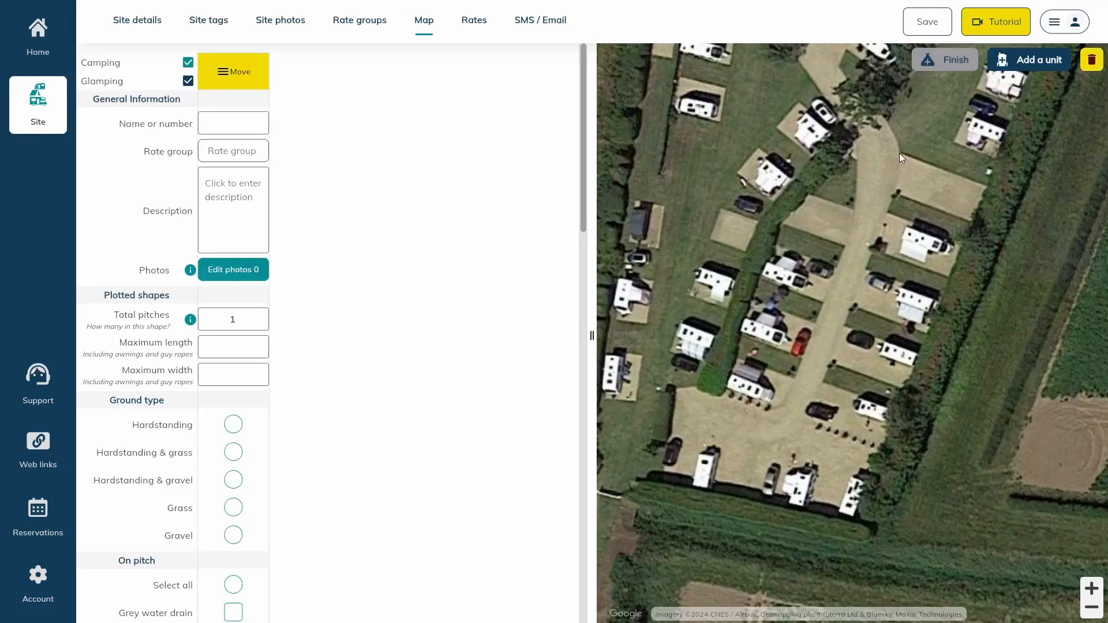
click(987, 185)
click(974, 220)
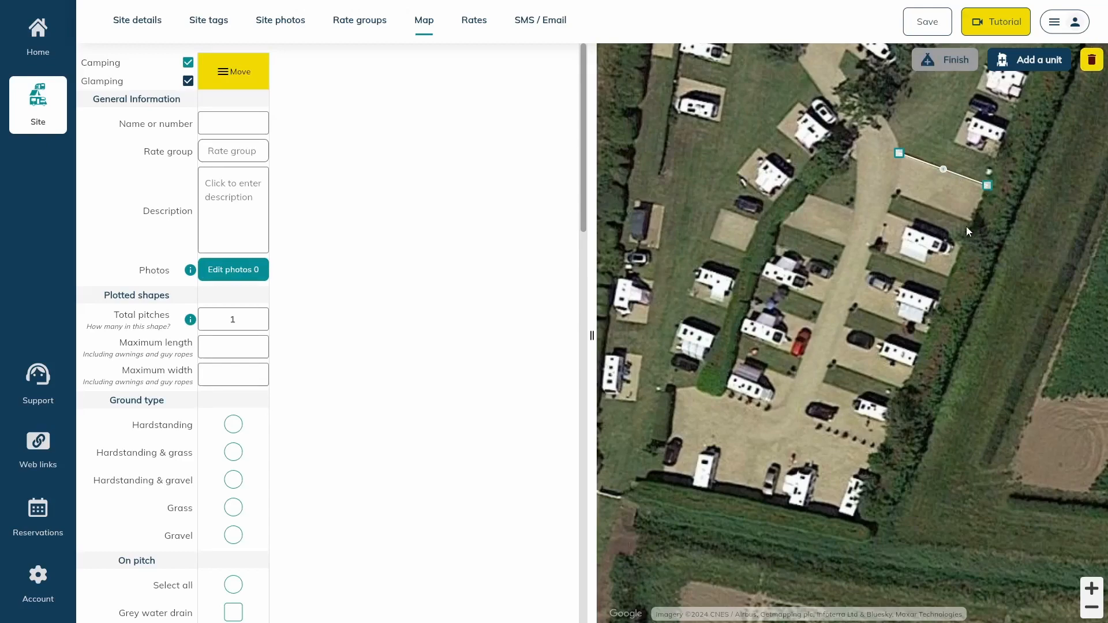
click(880, 195)
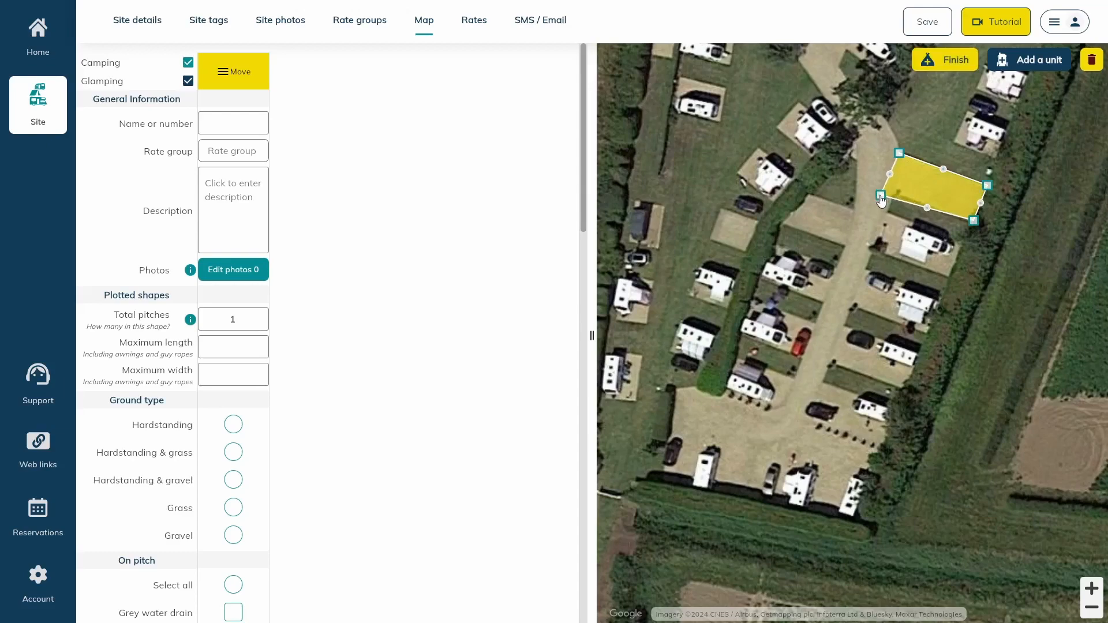
Add two extra corner points on the pitch outline's west side and remove both again
click(845, 166)
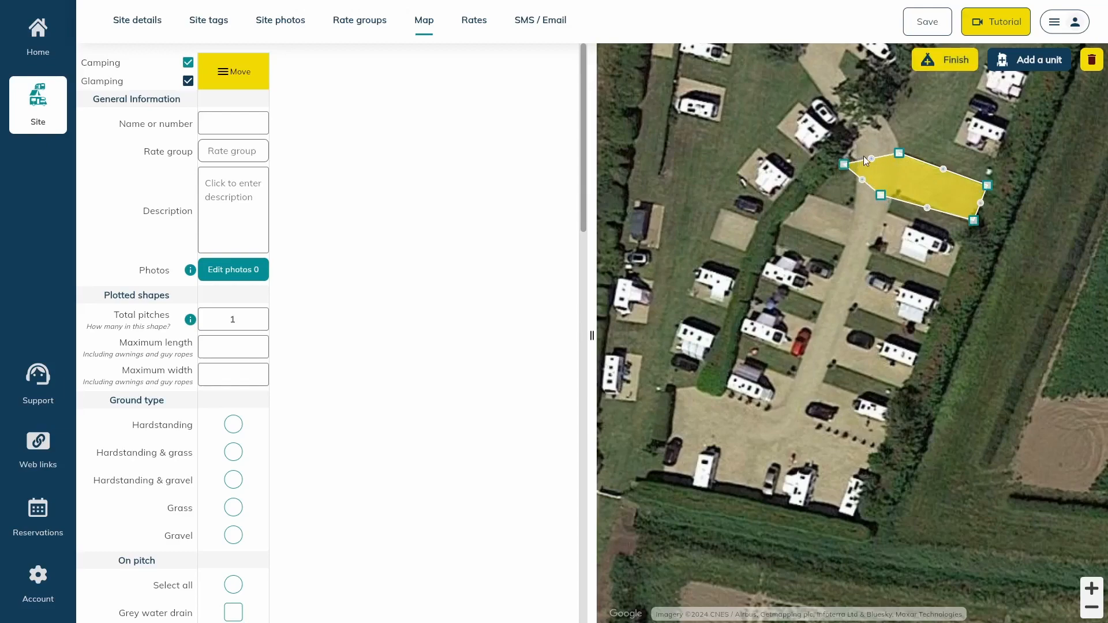
drag(870, 158, 866, 120)
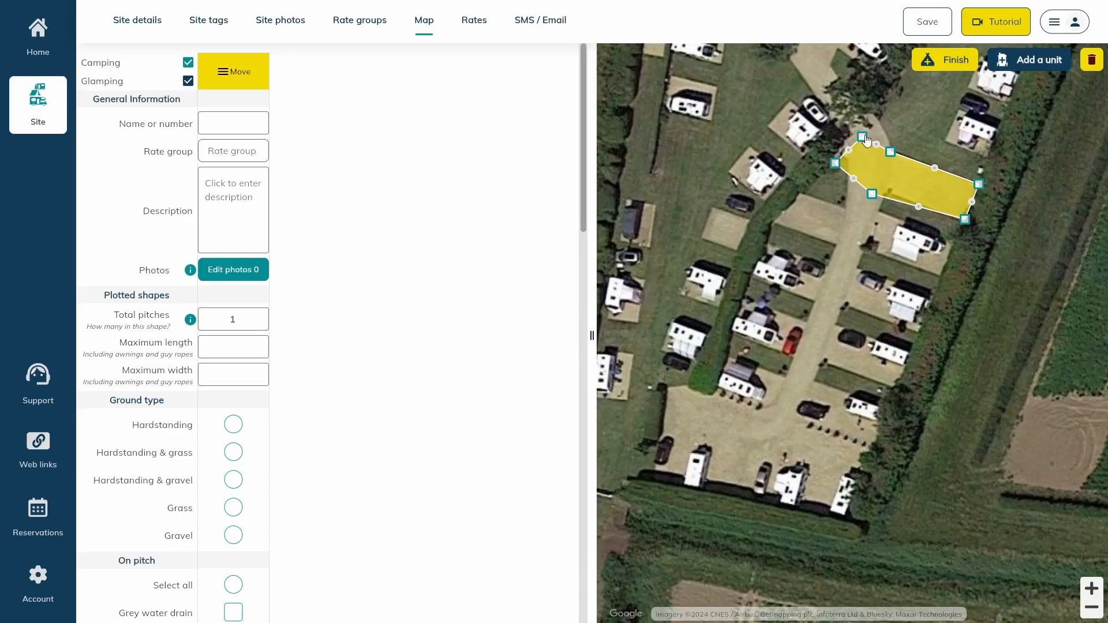
click(863, 136)
click(835, 164)
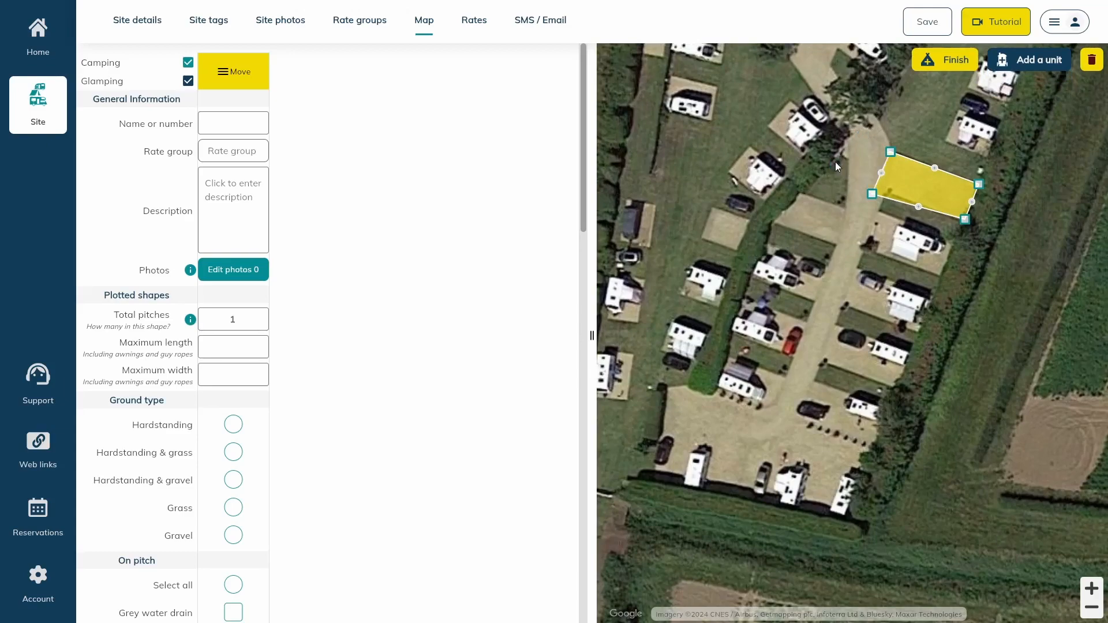
Move the pitch's southwest corner eastward off the road and finish the shape
drag(871, 194, 887, 194)
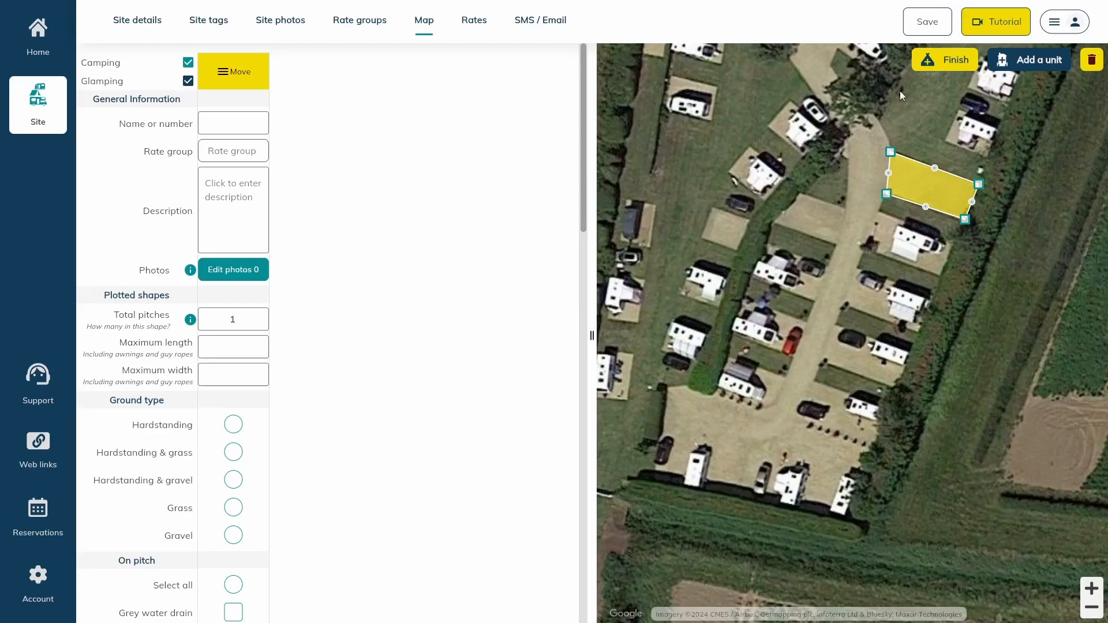
click(926, 66)
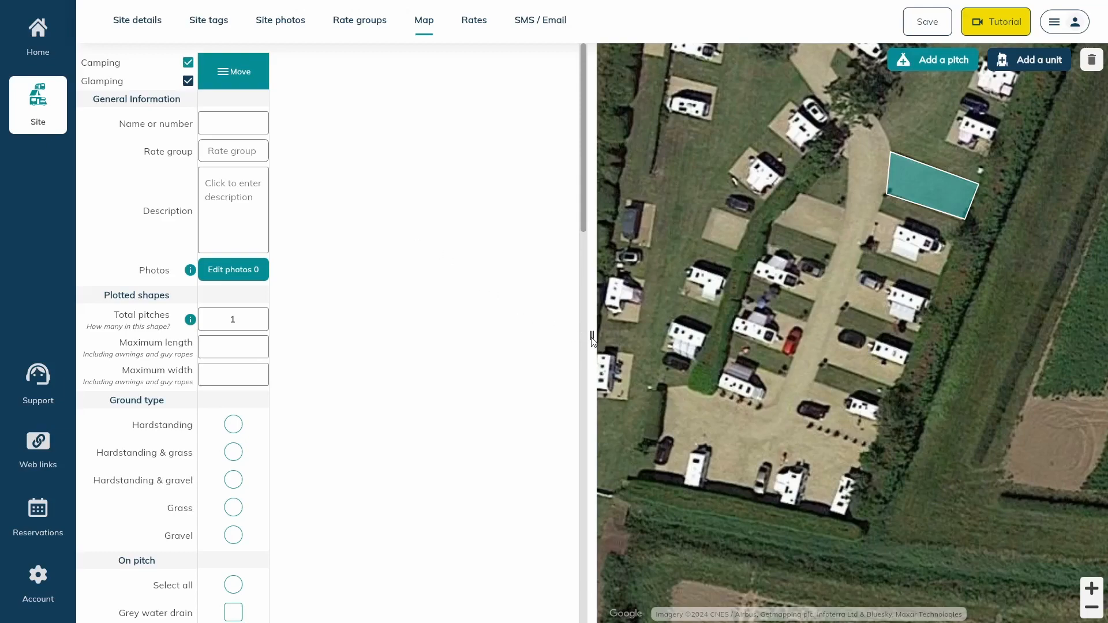
drag(591, 335, 370, 335)
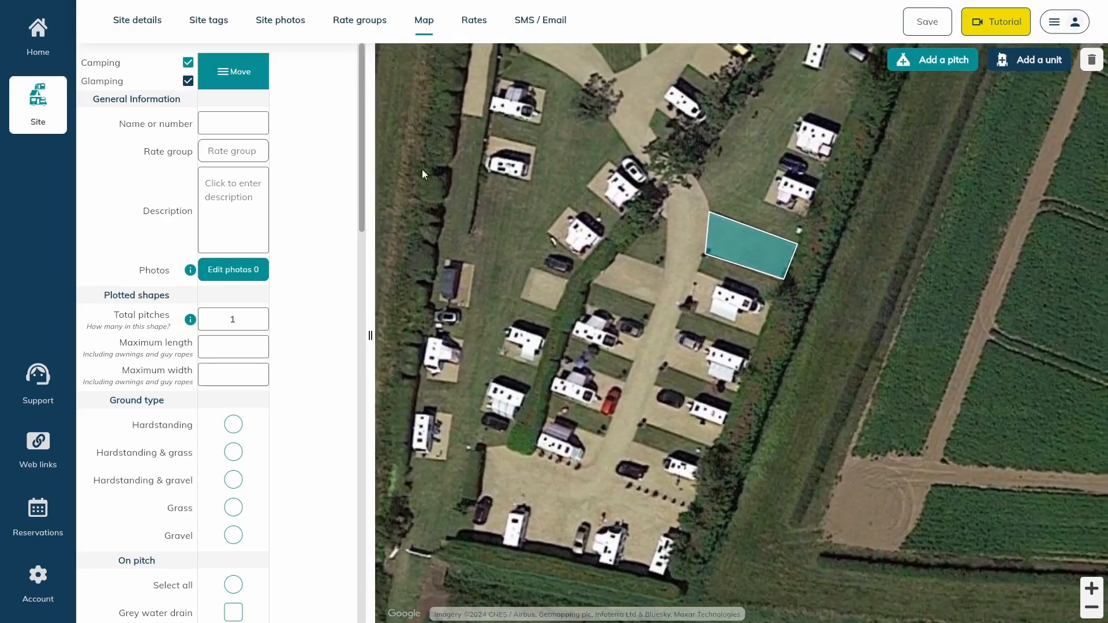
Name the pitch 1 and assign it the Hardstanding rate group
click(226, 126)
click(237, 151)
click(240, 172)
Set pitch 1's maximum length to 6 m and maximum width to 4 m
drag(361, 165, 367, 233)
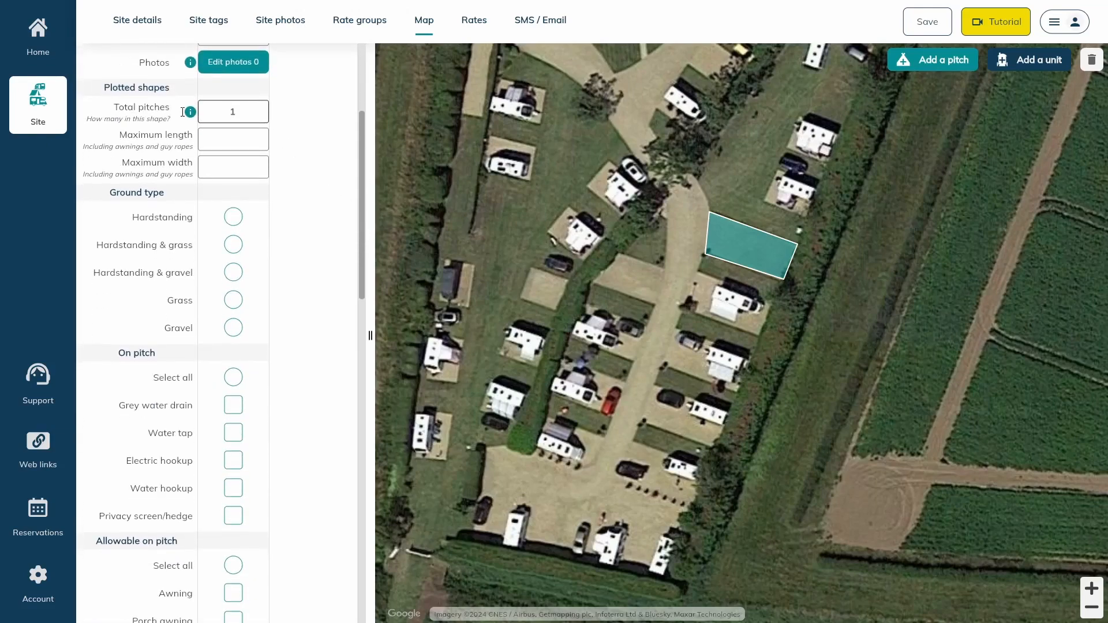
mouse_move(191, 113)
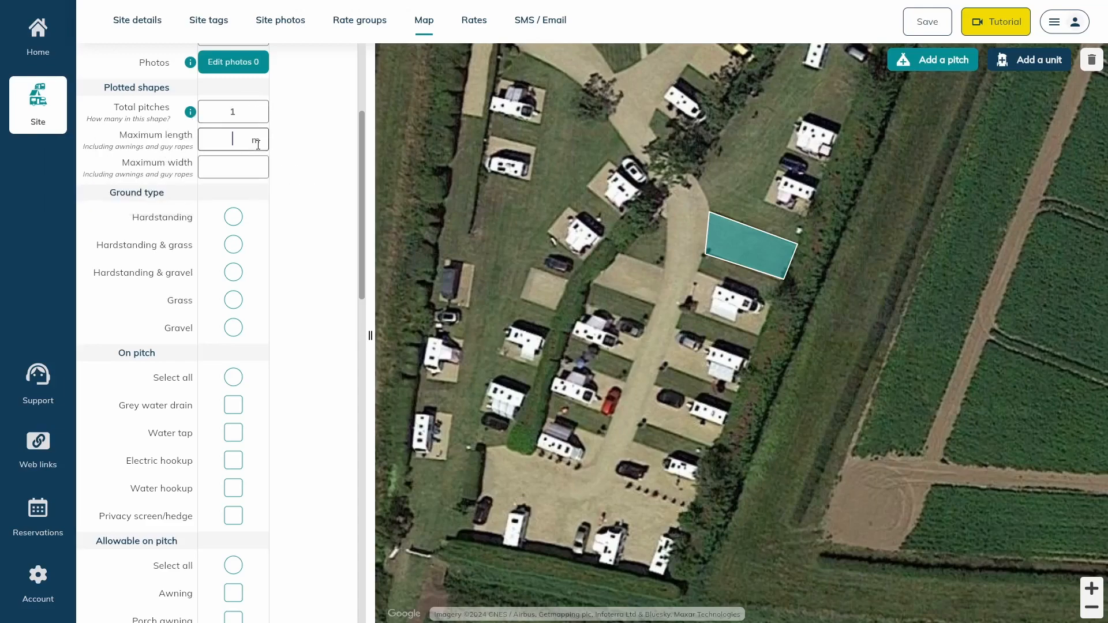
text(6)
click(246, 163)
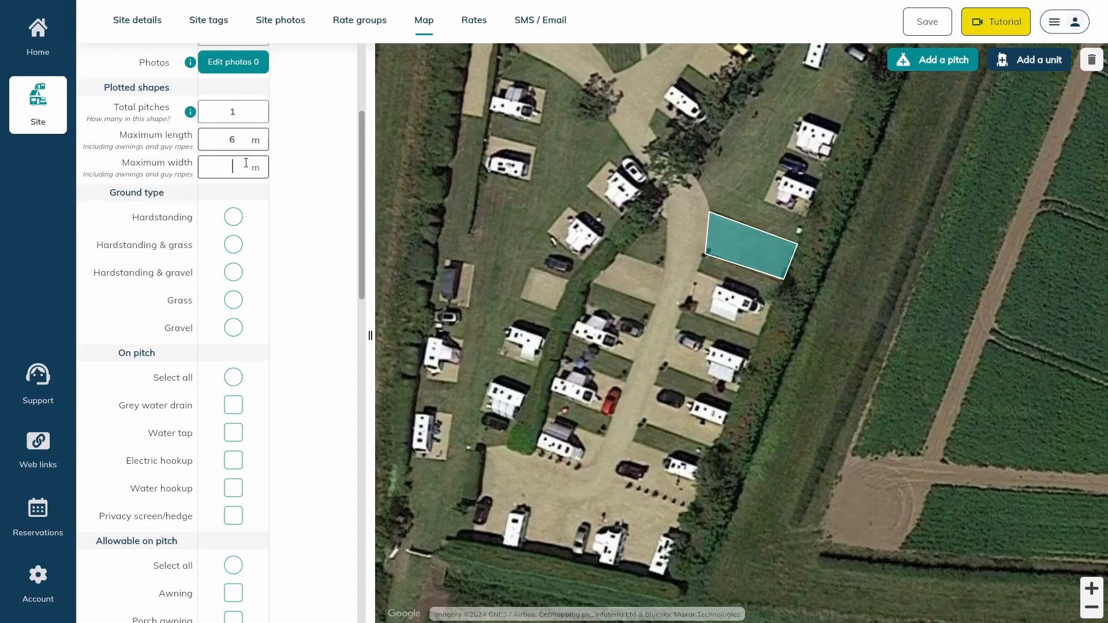
text(4)
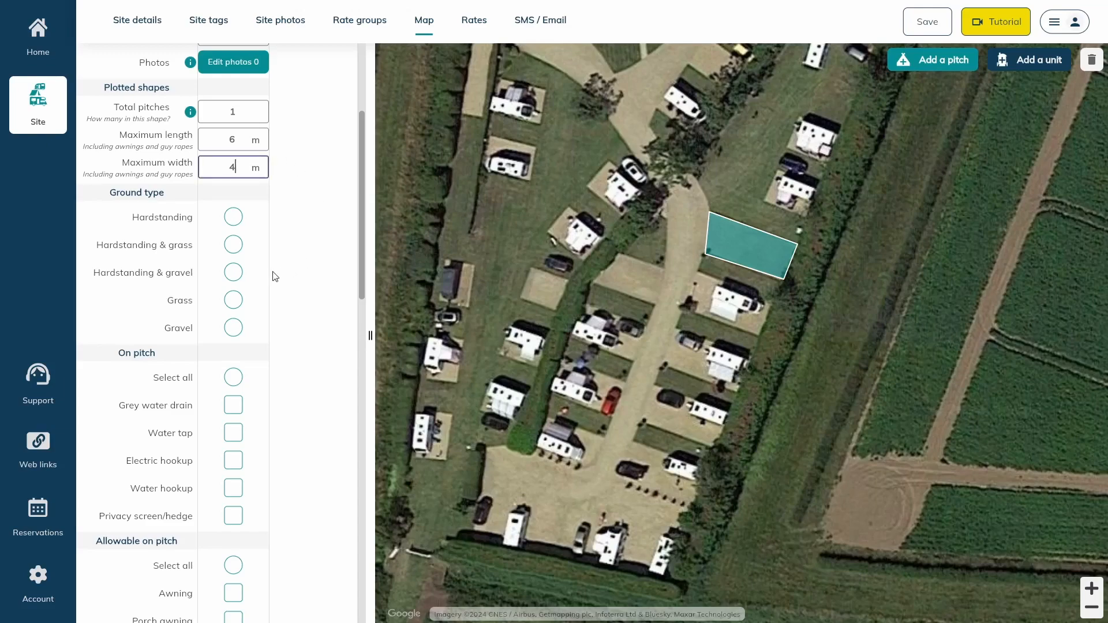
Give pitch 1 Hardstanding & grass ground, an electric hookup and a privacy screen/hedge, and allow all listed items on it
click(237, 246)
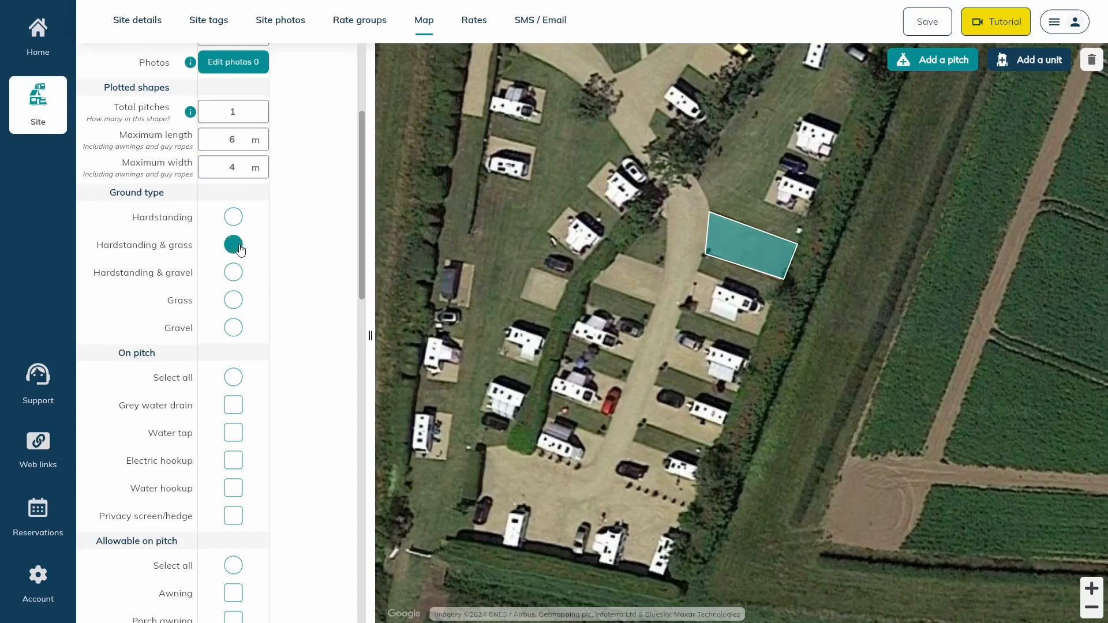
click(235, 465)
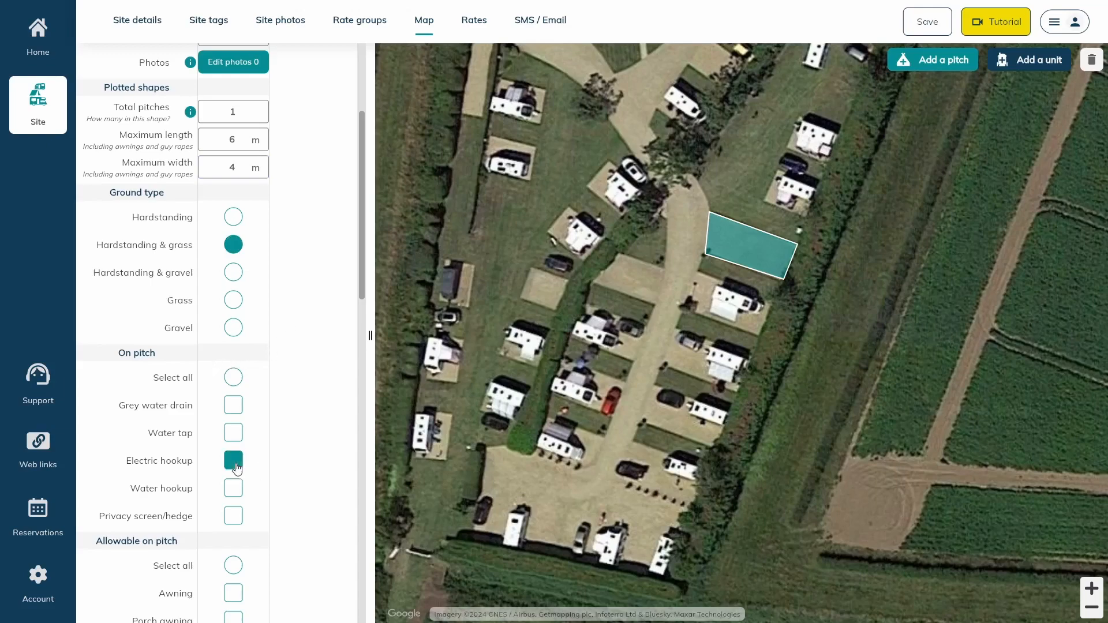
click(238, 521)
scroll(301, 348, down, 6)
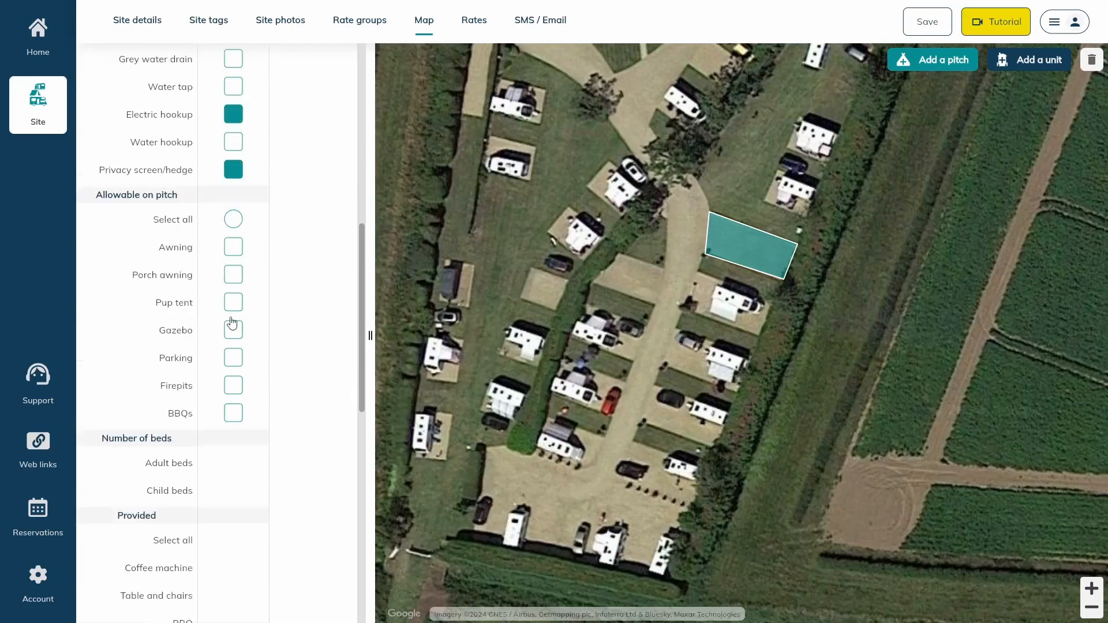
scroll(295, 227, up, 10)
Draw and finish two four-cornered pitch outlines over the next two stands south of pitch 1
click(933, 59)
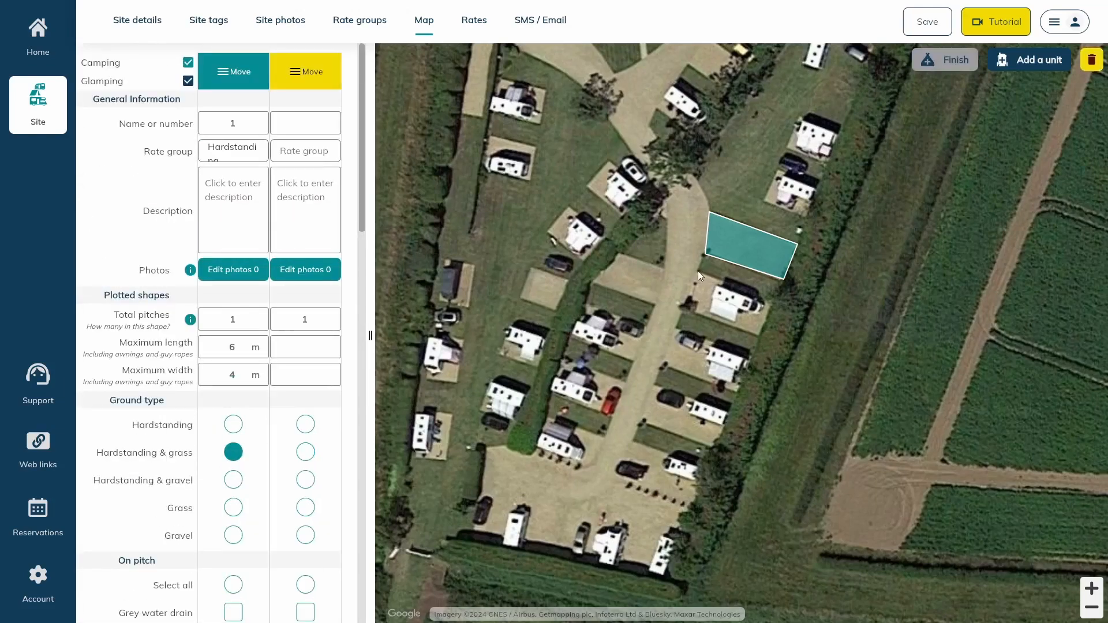
click(943, 59)
click(677, 328)
click(664, 362)
click(738, 393)
click(750, 352)
click(943, 60)
Draw and finish two more pitch outlines over the last two stands at the south end of the same row
click(658, 383)
click(641, 421)
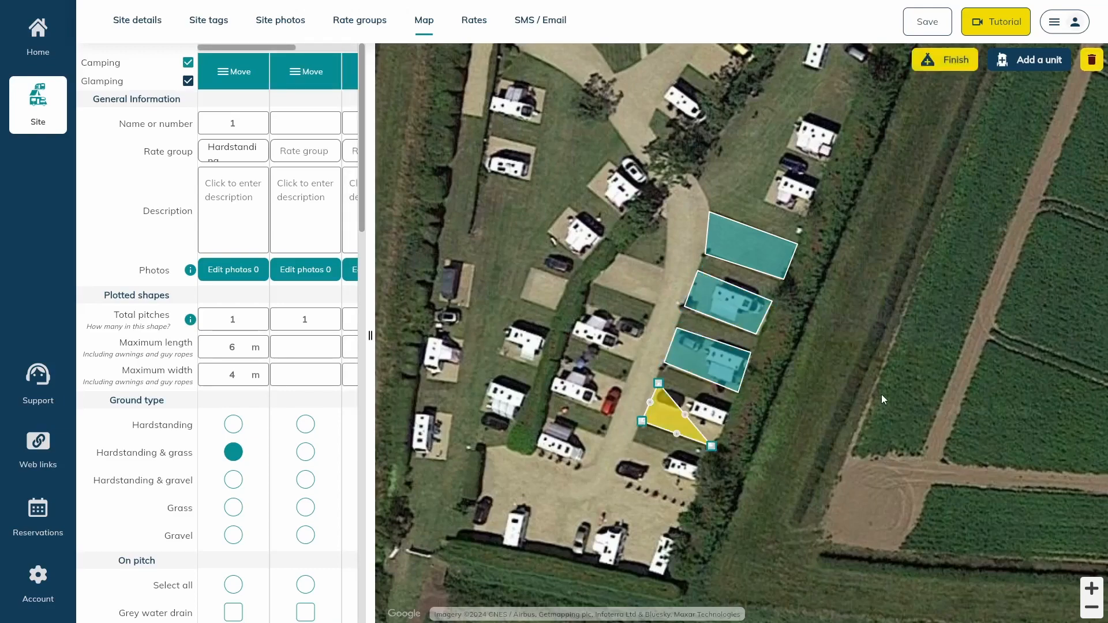
click(616, 476)
click(692, 505)
click(708, 468)
click(944, 59)
Name the four new pitches 2, 3, 4 and 5, and assign them the Hardstanding rate group
drag(370, 335, 604, 335)
click(305, 123)
text(2)
click(378, 124)
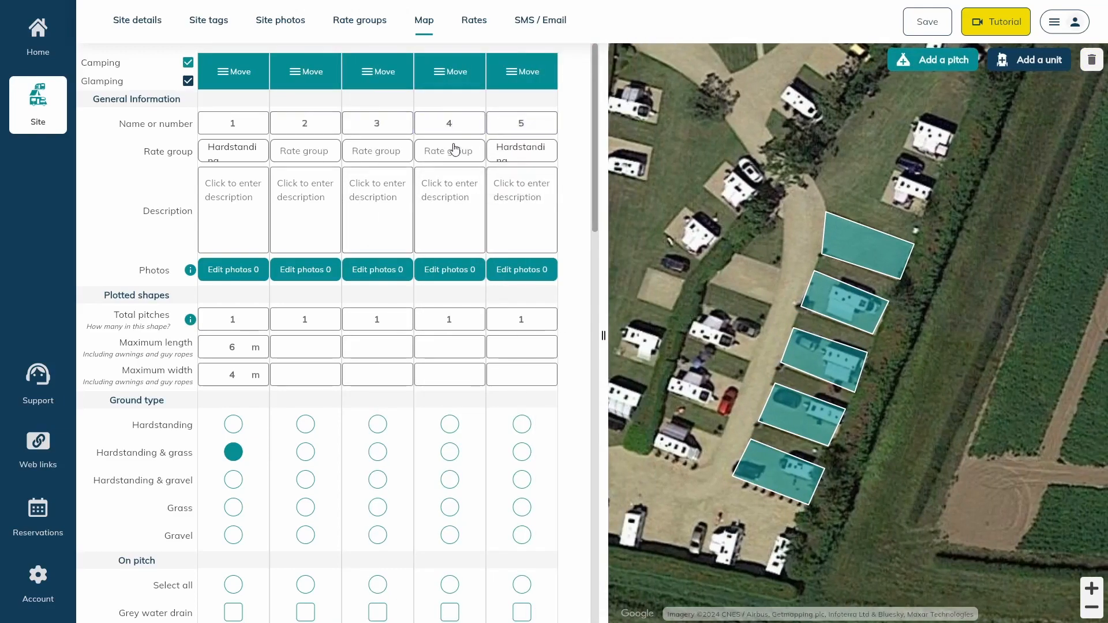
Give pitches 2 to 5 a maximum length of 6 m, a maximum width of 4 m and Hardstanding & grass ground
text(6)
click(377, 347)
text(6)
click(450, 346)
text(6)
click(522, 347)
text(6)
click(521, 375)
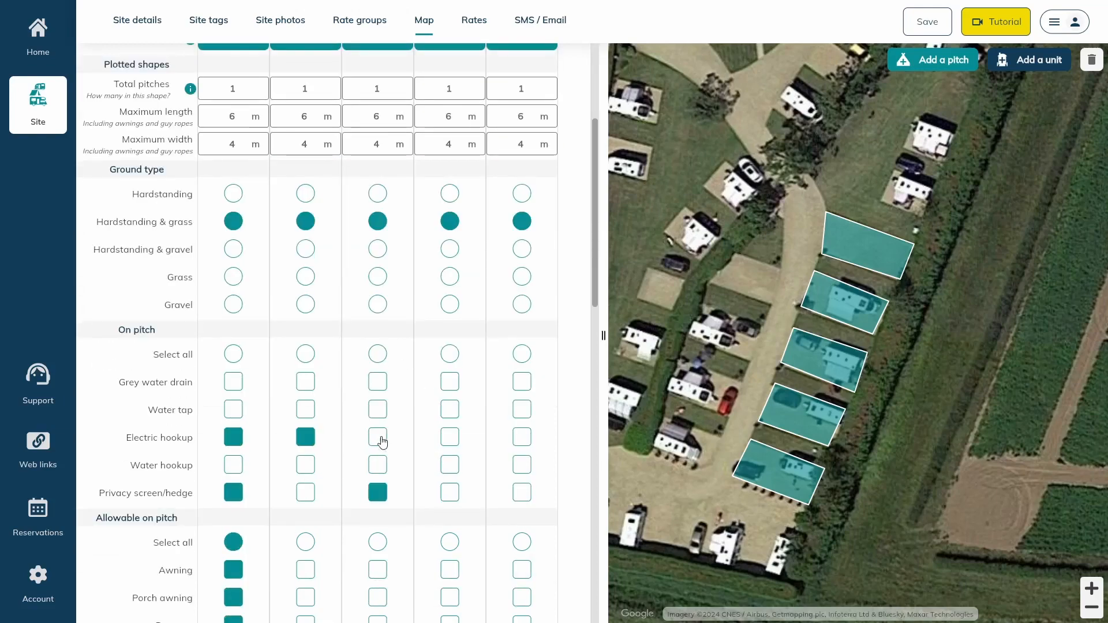
Mark the new pitches with electric hookup and privacy screen/hedge, and allow all listed items on pitches 2 to 5
click(310, 491)
click(450, 493)
scroll(449, 492, down, 3)
click(305, 371)
click(377, 371)
click(449, 371)
click(522, 371)
scroll(522, 371, up, 7)
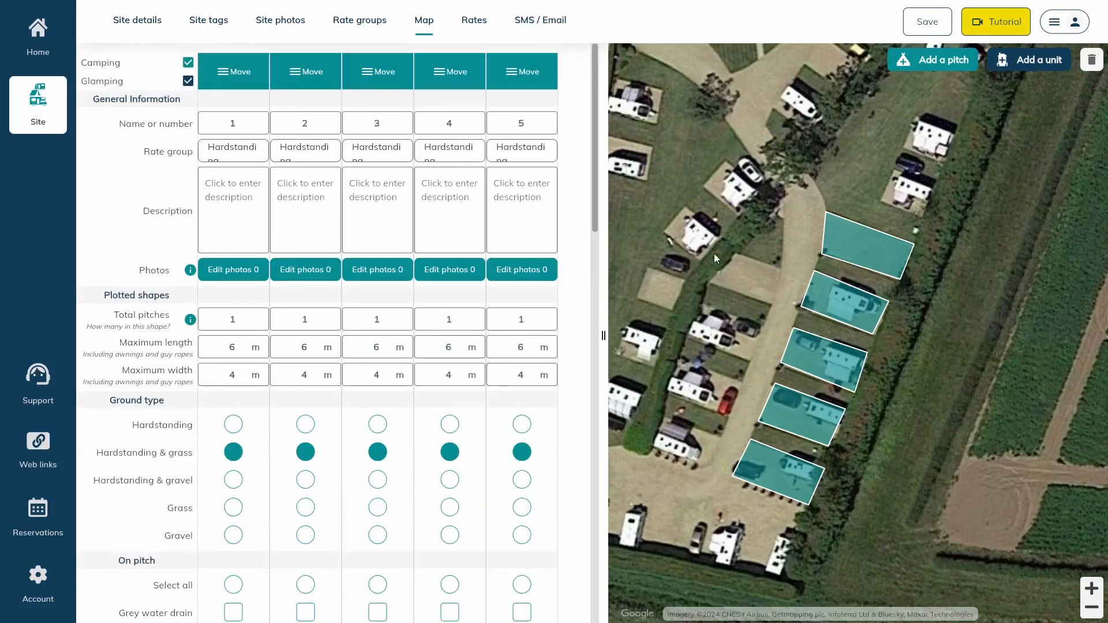
Select pitches 1 to 4 one after another to check which map shape belongs to each column
drag(714, 254, 749, 263)
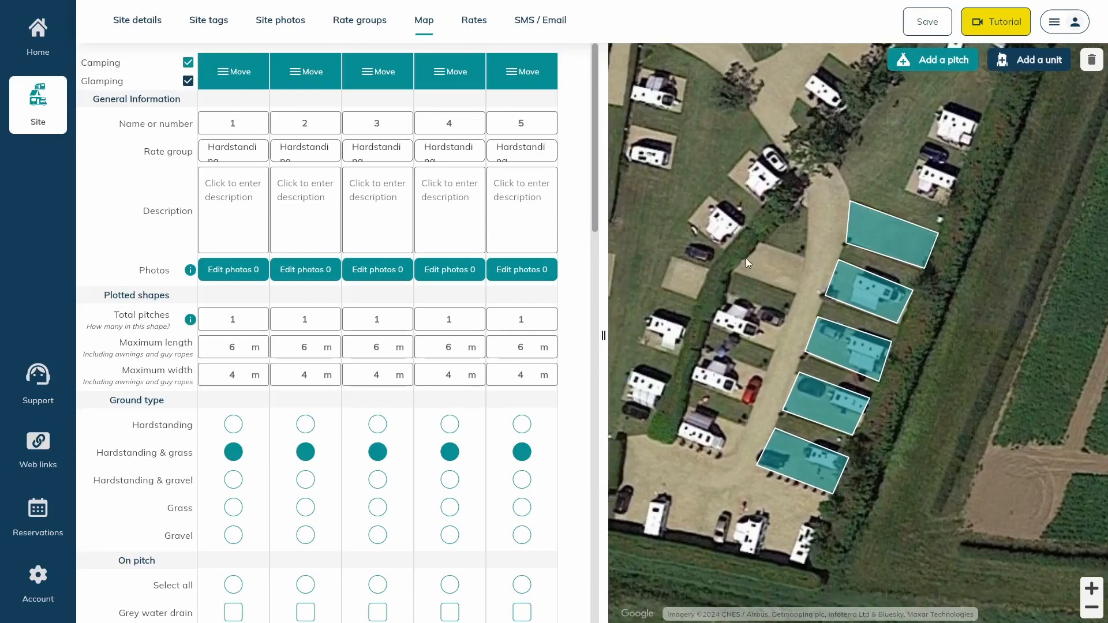
click(871, 234)
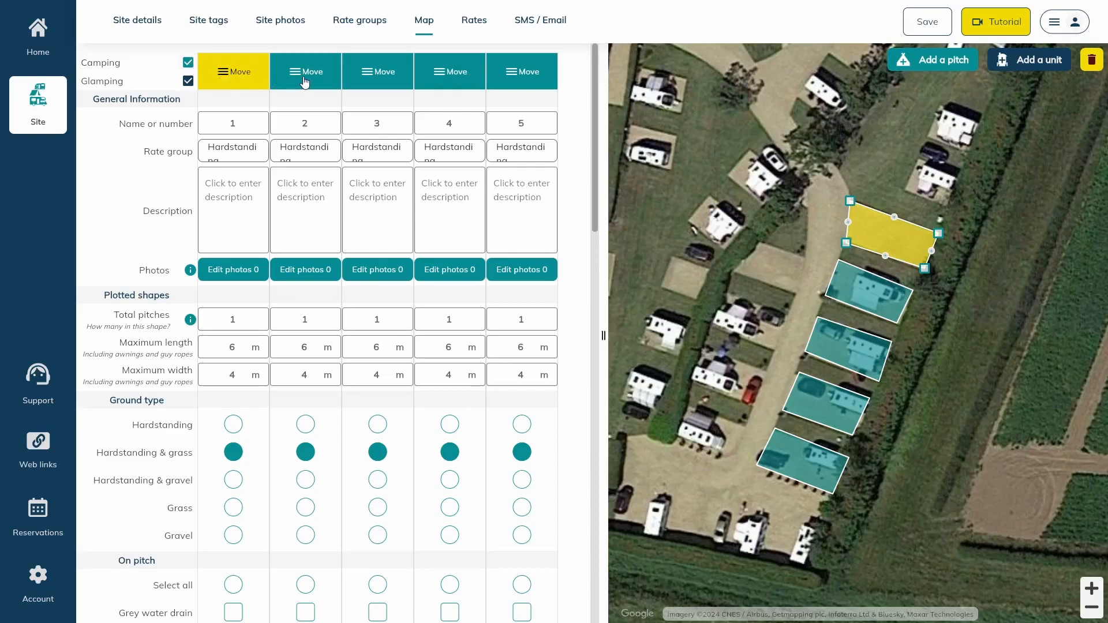
click(305, 82)
click(402, 82)
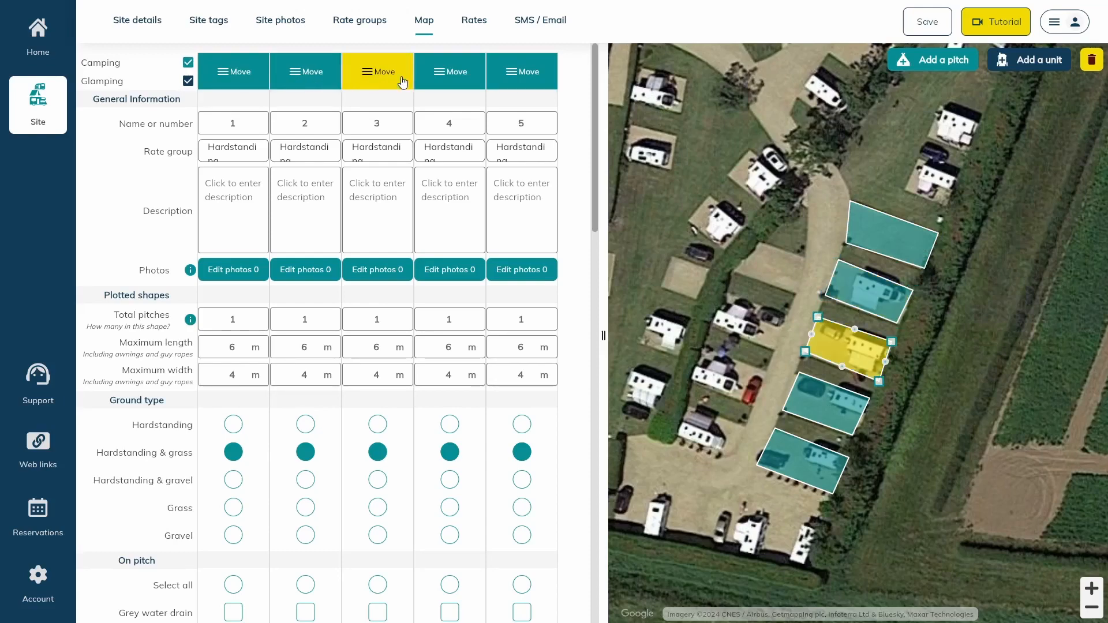
click(452, 82)
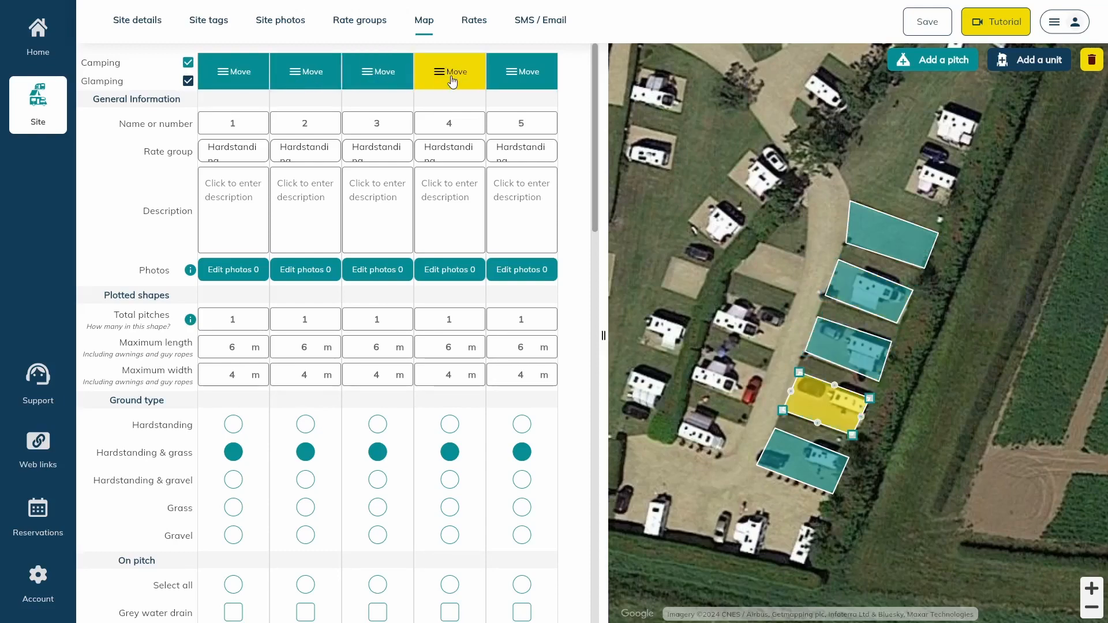
Move pitch 4's column ahead of pitch 3 and return it to its original place
drag(453, 82, 369, 81)
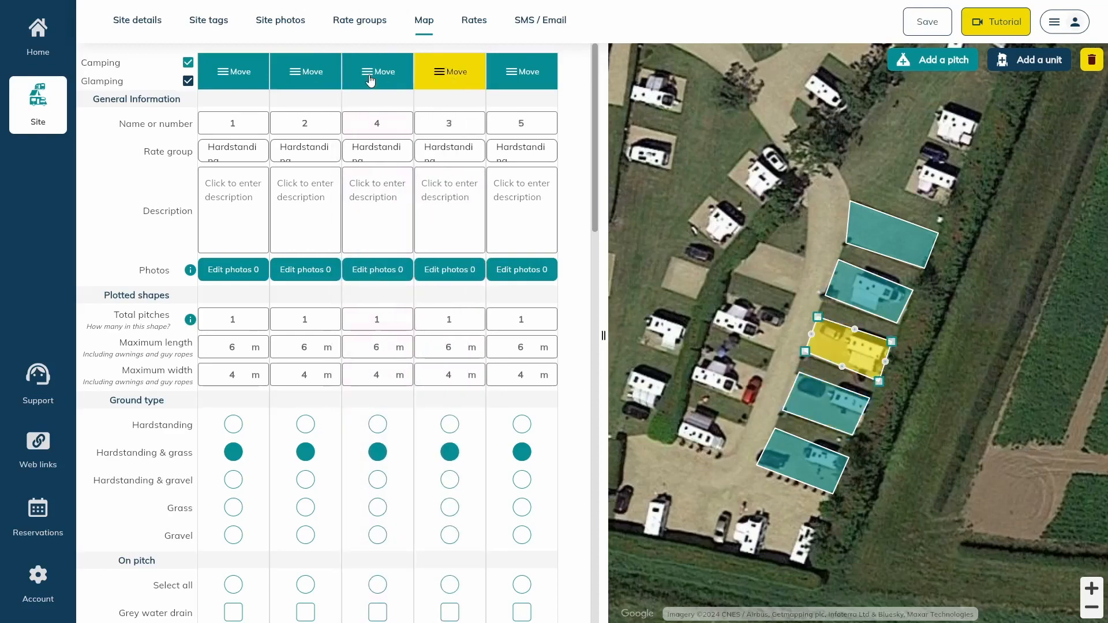
click(370, 80)
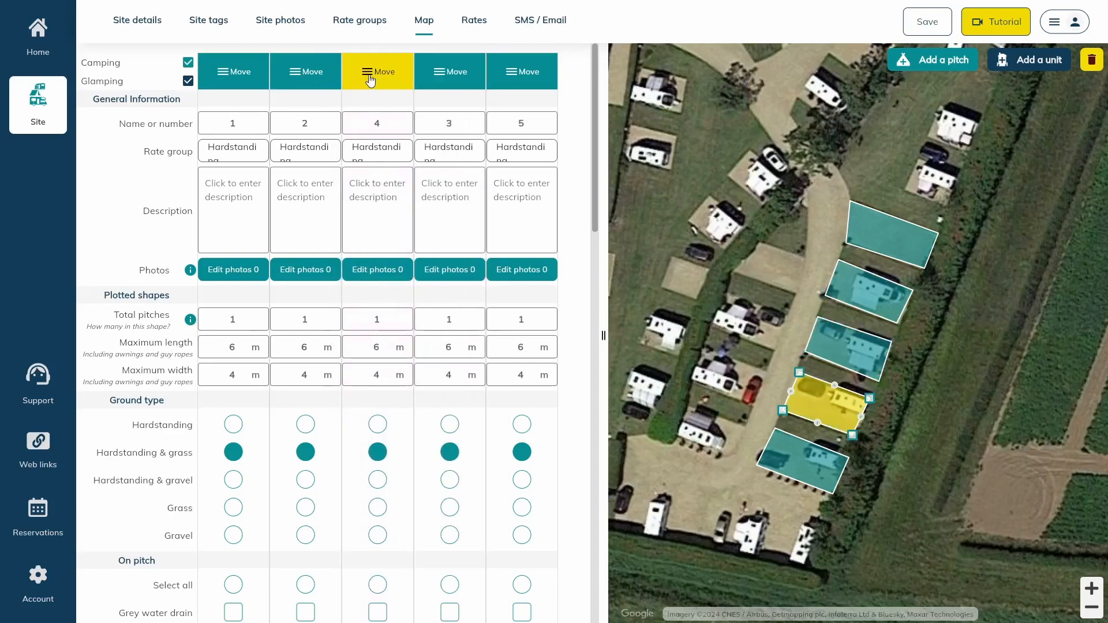
drag(369, 81, 430, 80)
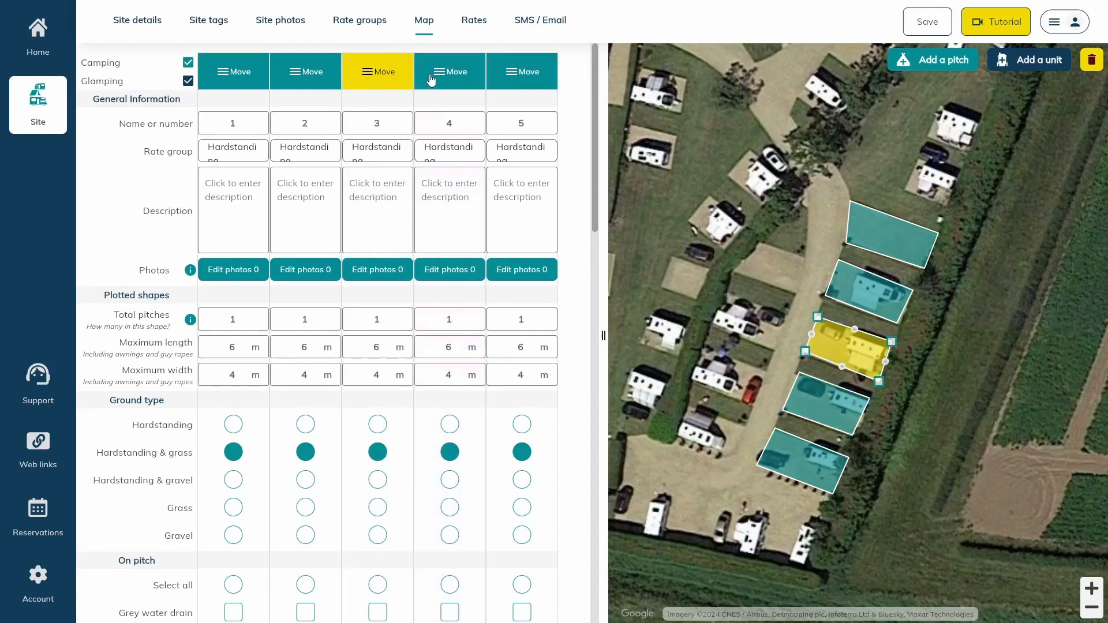
Delete pitch 5, the southernmost plotted pitch, from the map
click(515, 77)
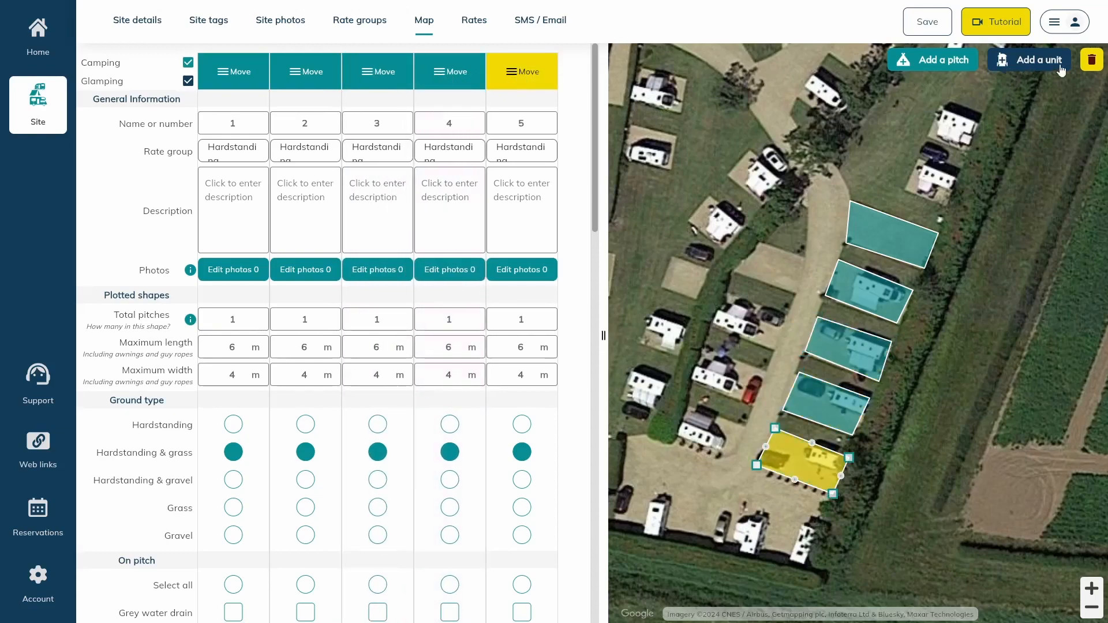
click(1090, 63)
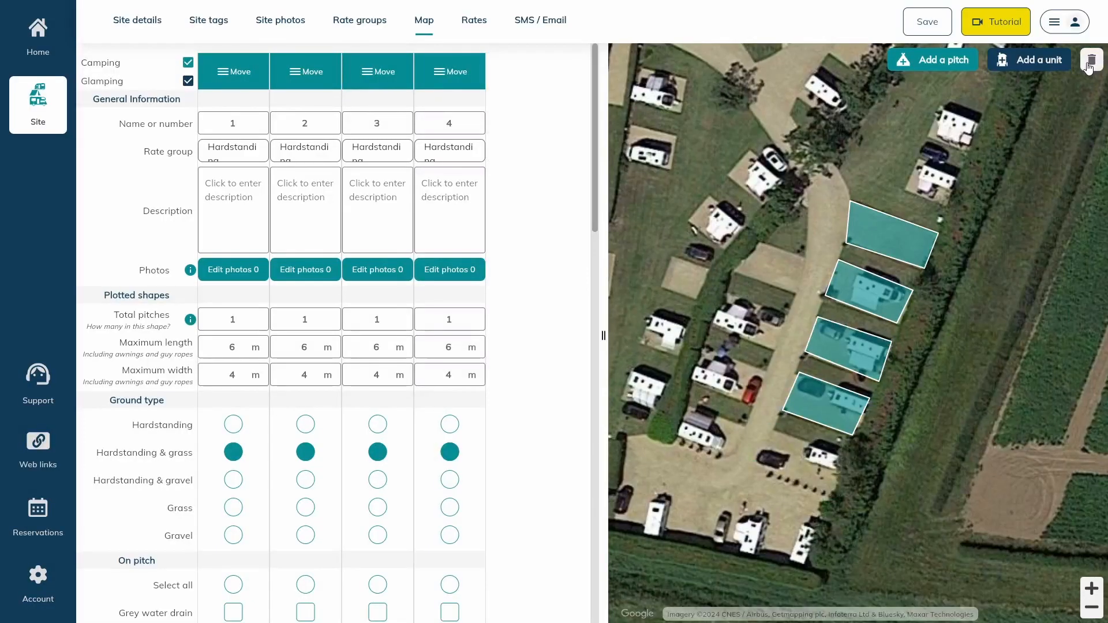
Plot a new glamping unit on the grass along the campsite's western side, north of the parked caravans, and finish plotting
click(1028, 65)
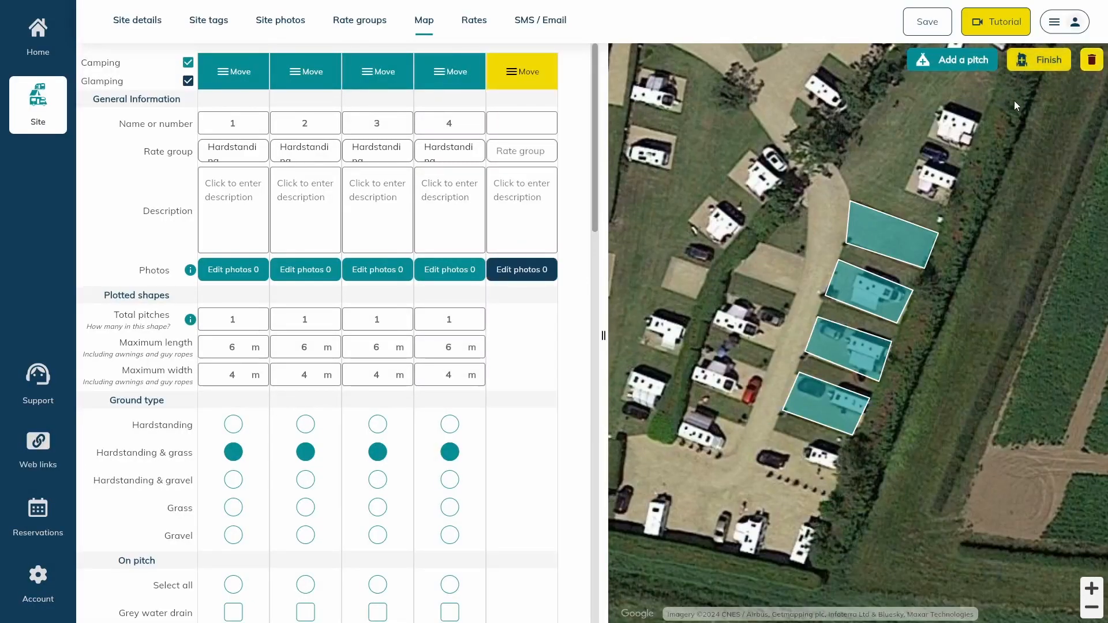
scroll(1006, 127, down, 1)
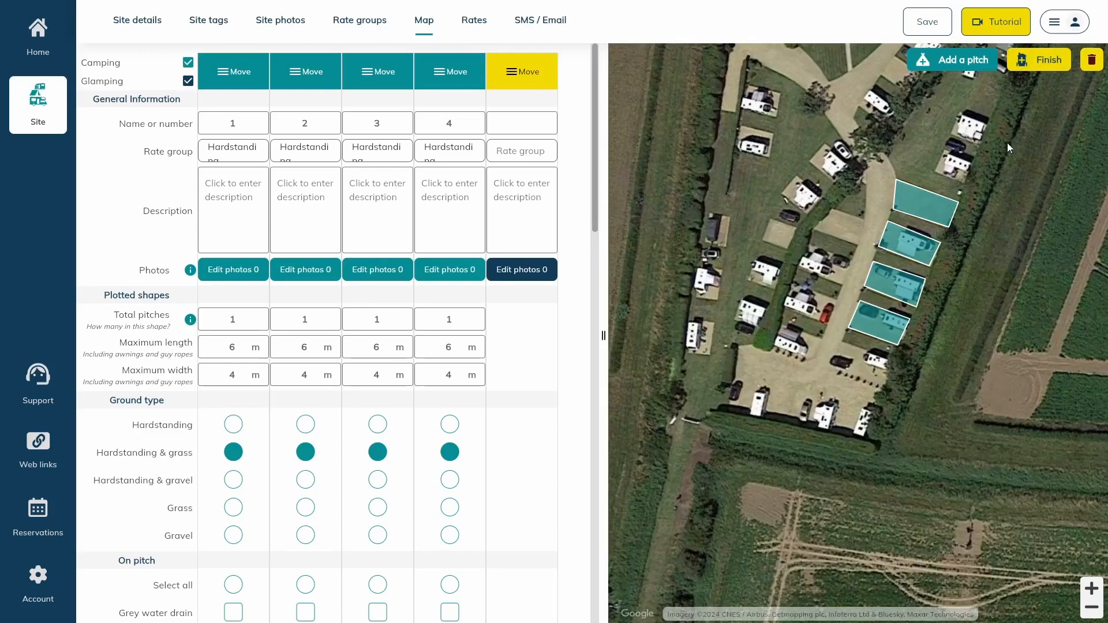
click(695, 398)
click(649, 336)
click(749, 183)
click(1047, 62)
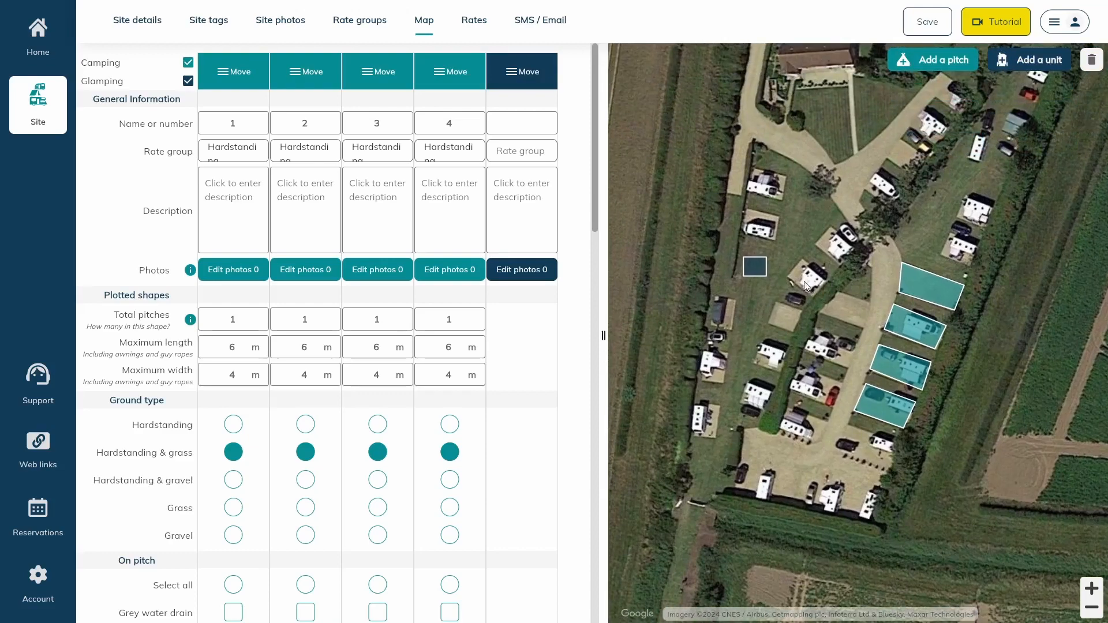
Name the new glamping unit Hut and give it 2 adult beds and 0 child beds
click(523, 121)
text(Hut)
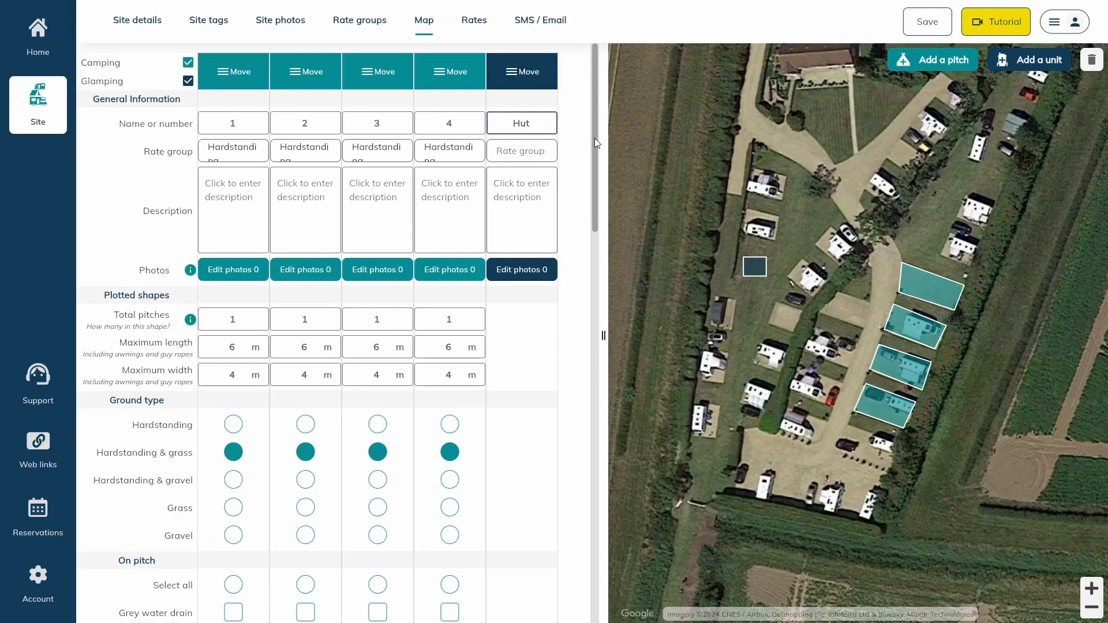
drag(594, 137, 589, 435)
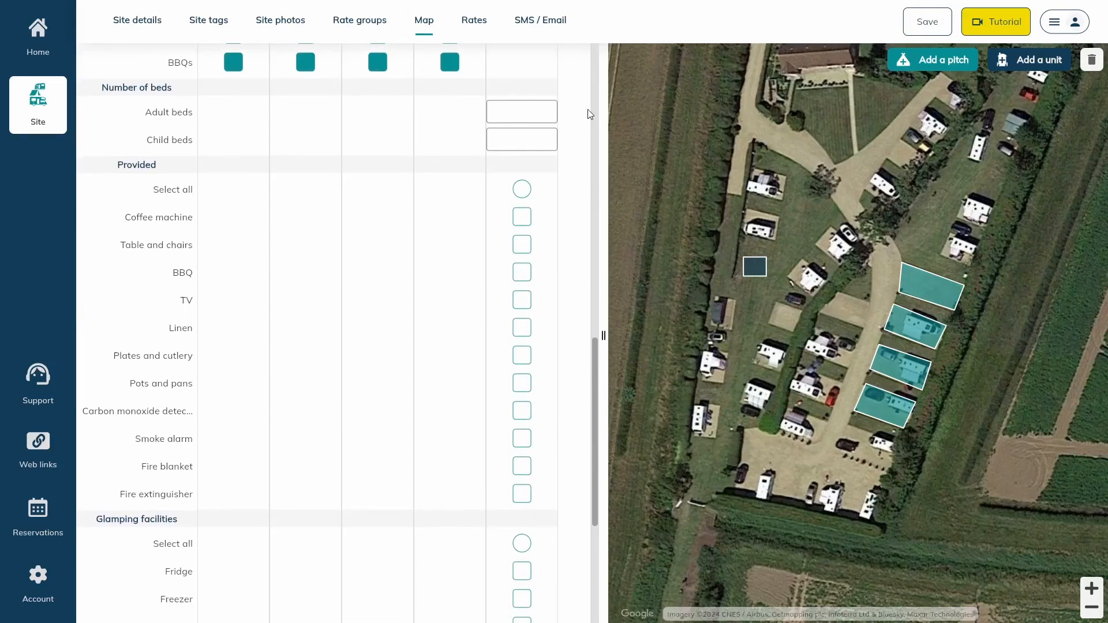
text(2)
click(537, 136)
text(0)
Mark every provided item and every glamping facility except the hot tub for the Hut
click(559, 164)
click(523, 190)
scroll(523, 231, down, 5)
click(521, 252)
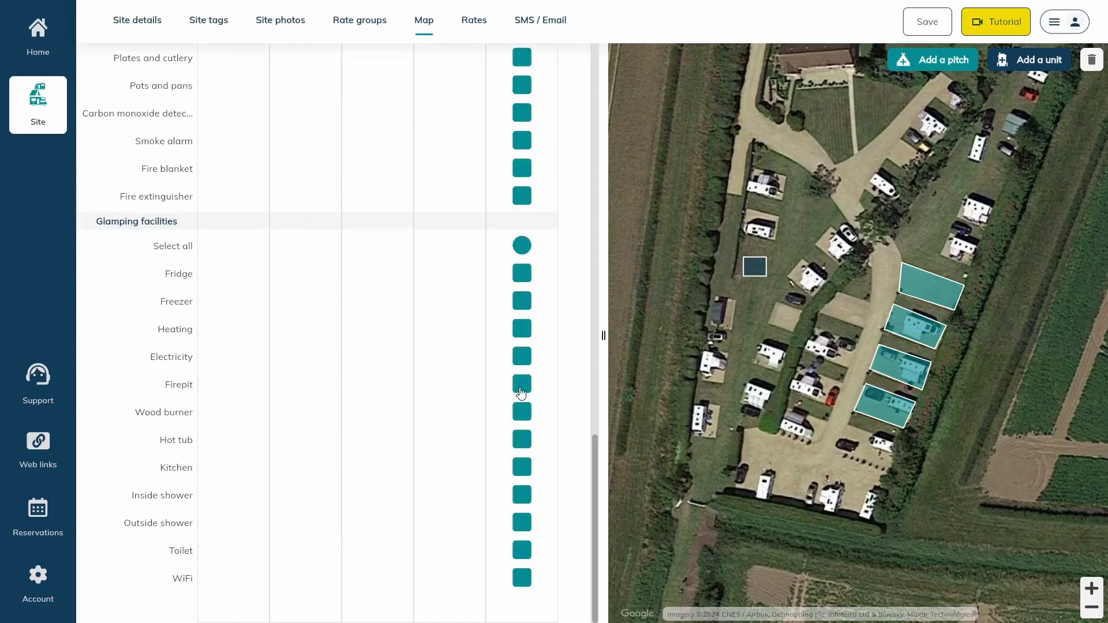
click(522, 439)
Plot a second glamping unit just south of the Hut and finish plotting
click(1016, 60)
click(747, 305)
click(1040, 61)
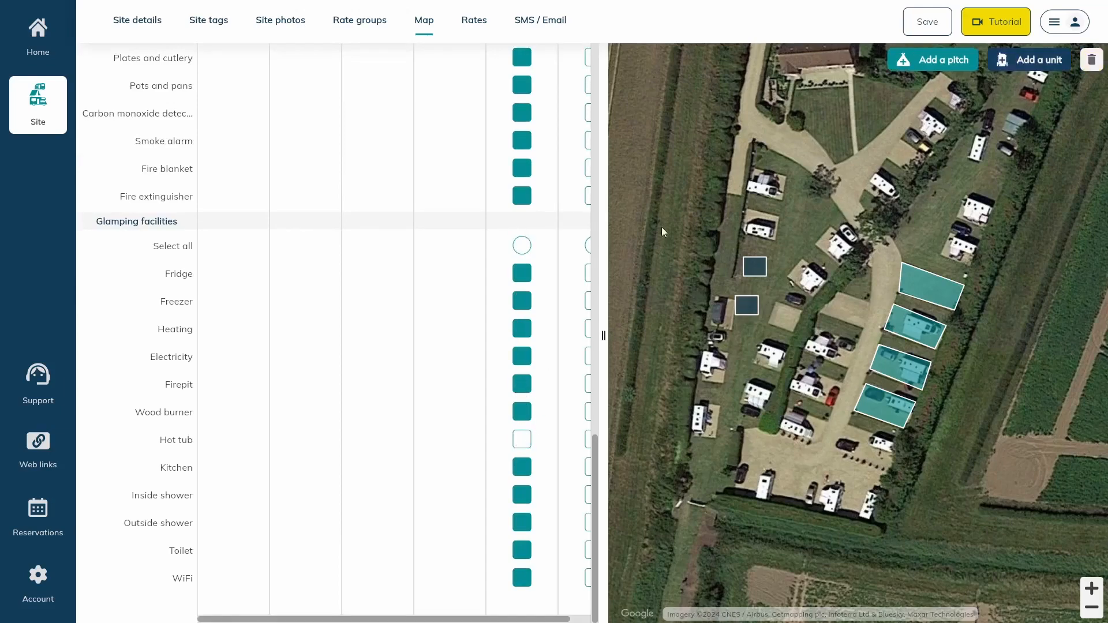
Widen the table to fit all columns and select each glamping unit to check which map shape belongs to it
scroll(485, 214, right, 1)
scroll(484, 213, up, 20)
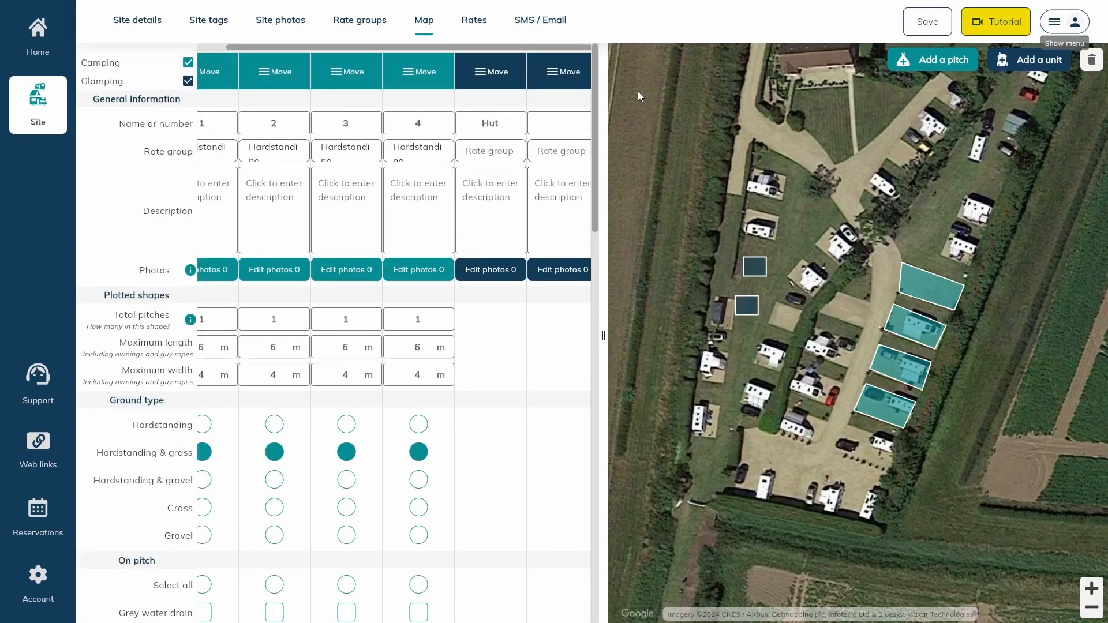
click(754, 267)
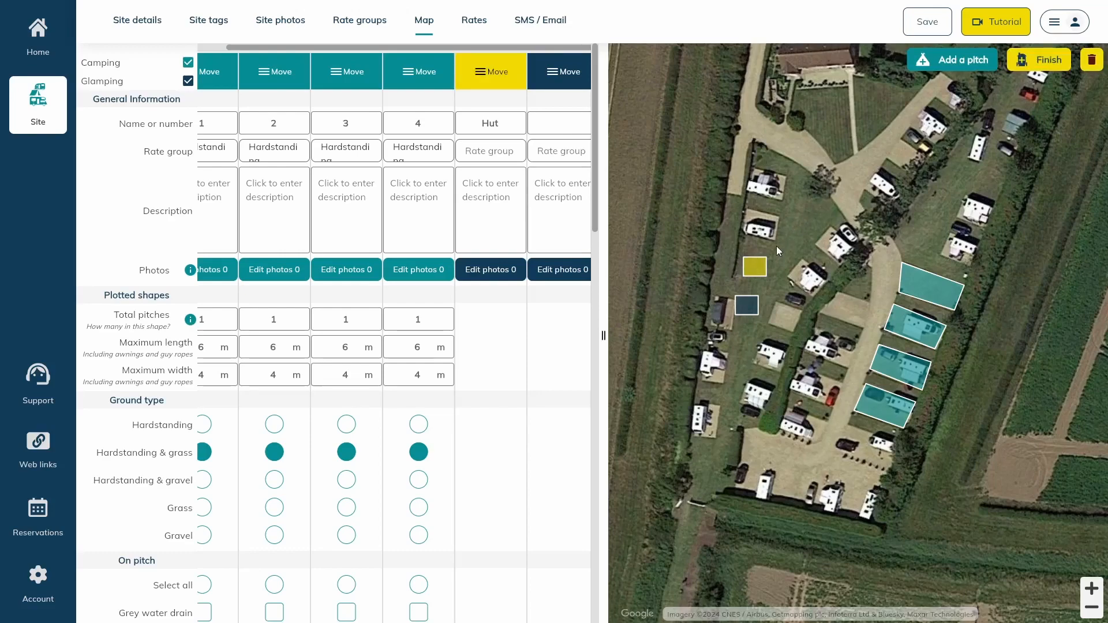
drag(607, 146, 655, 151)
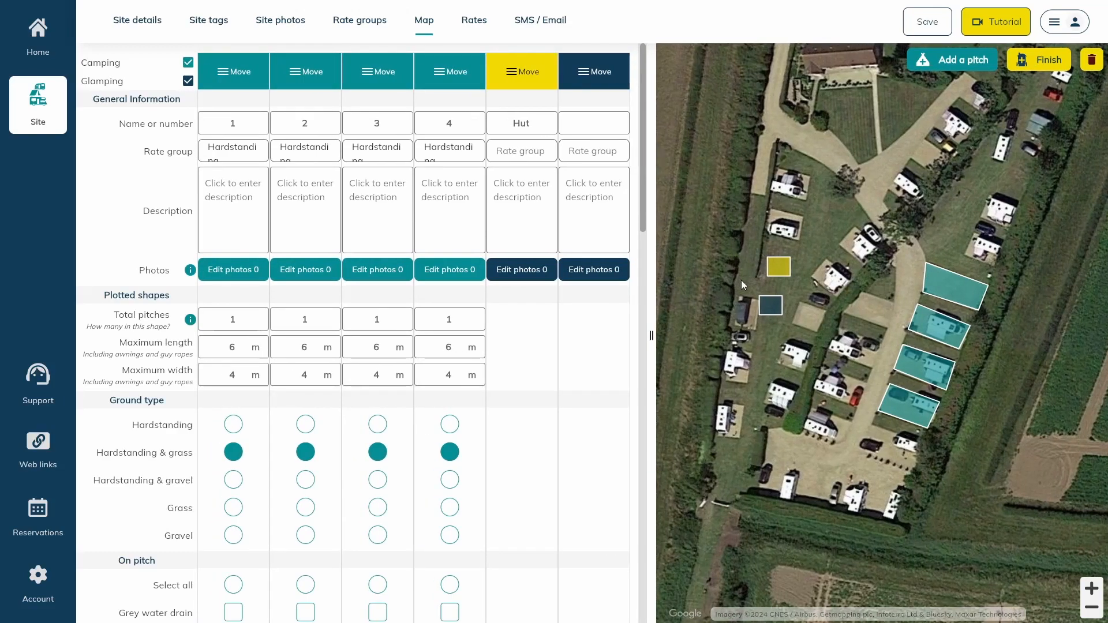
click(600, 78)
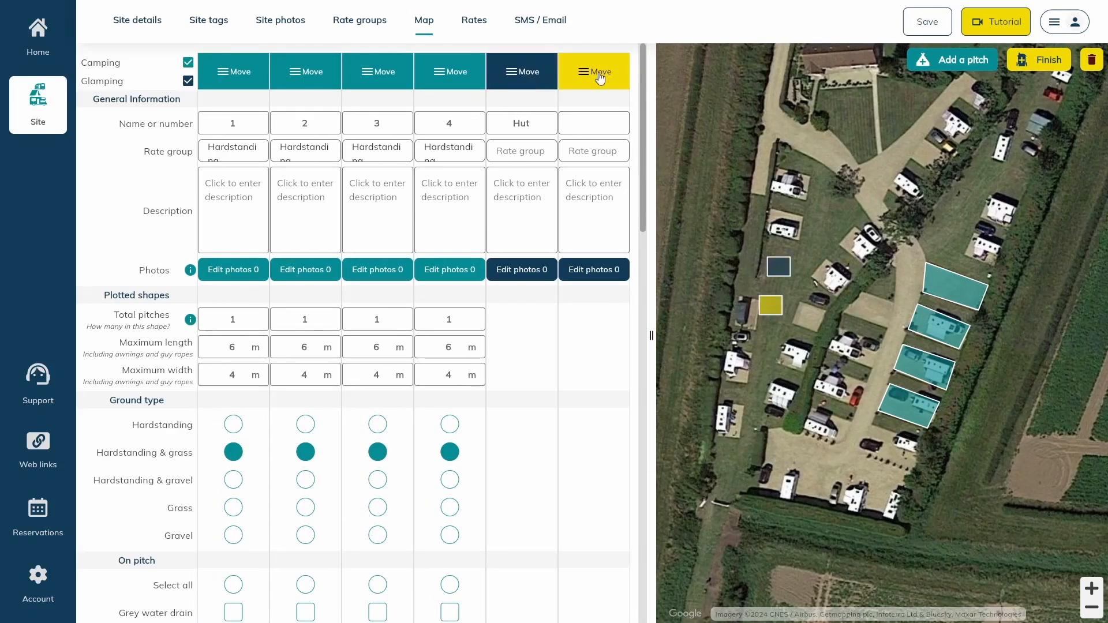
click(537, 79)
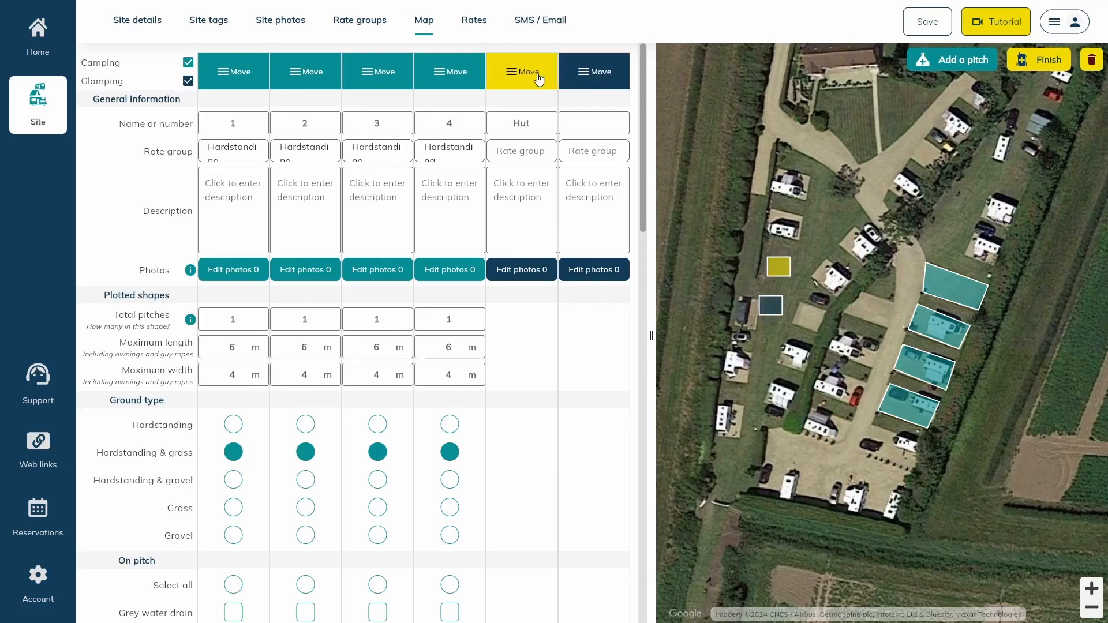
Move the Hut's column behind the unnamed glamping unit's column, and delete the unnamed unit
drag(538, 79, 577, 75)
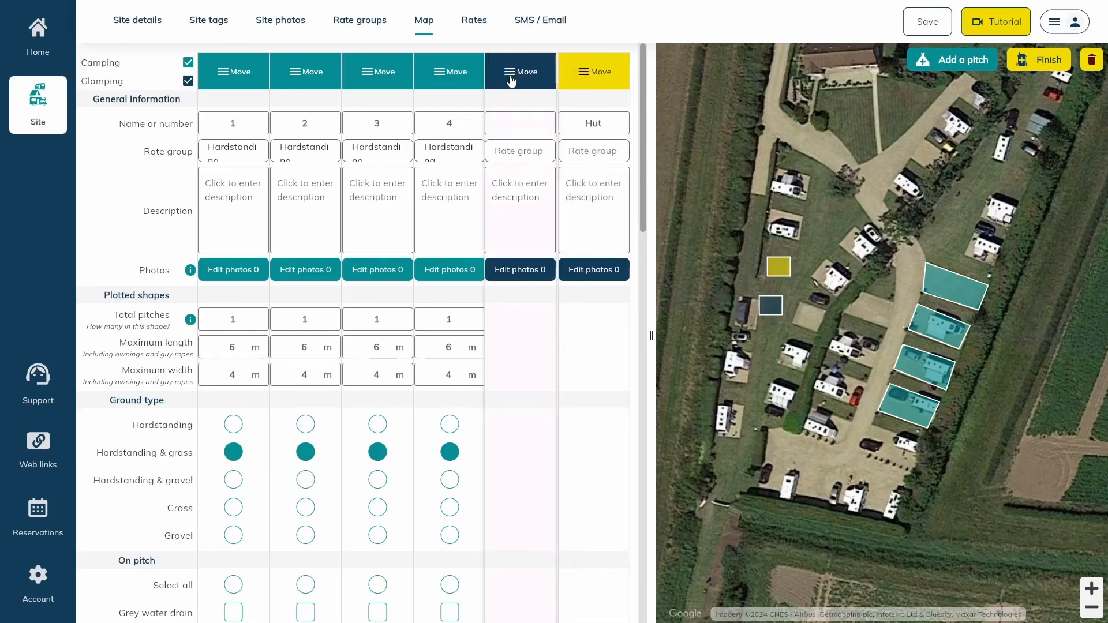
click(511, 80)
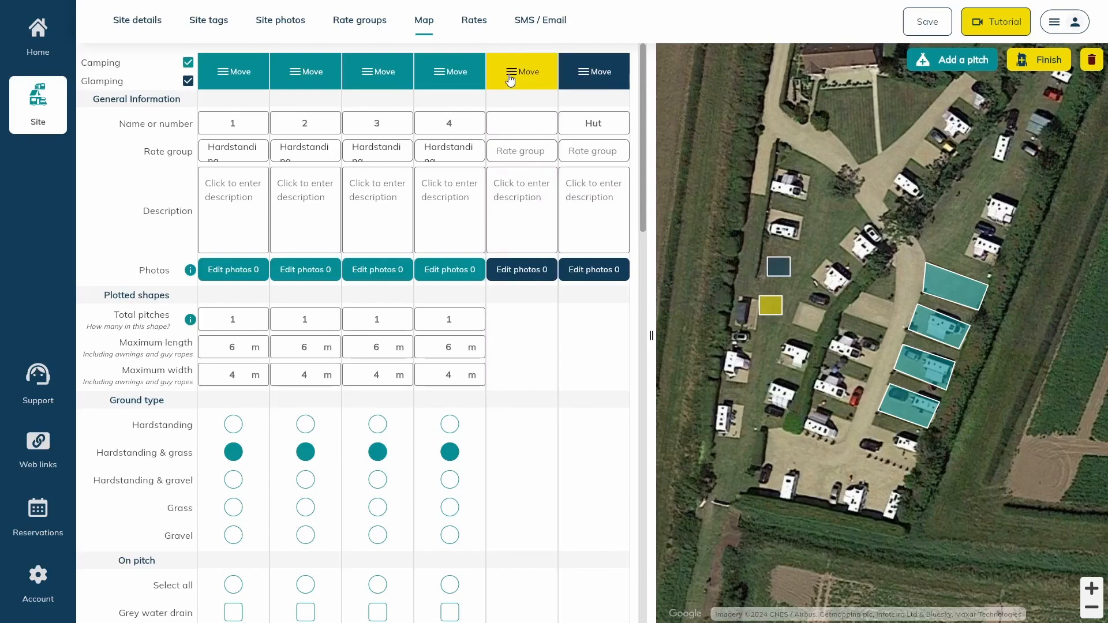
click(1091, 62)
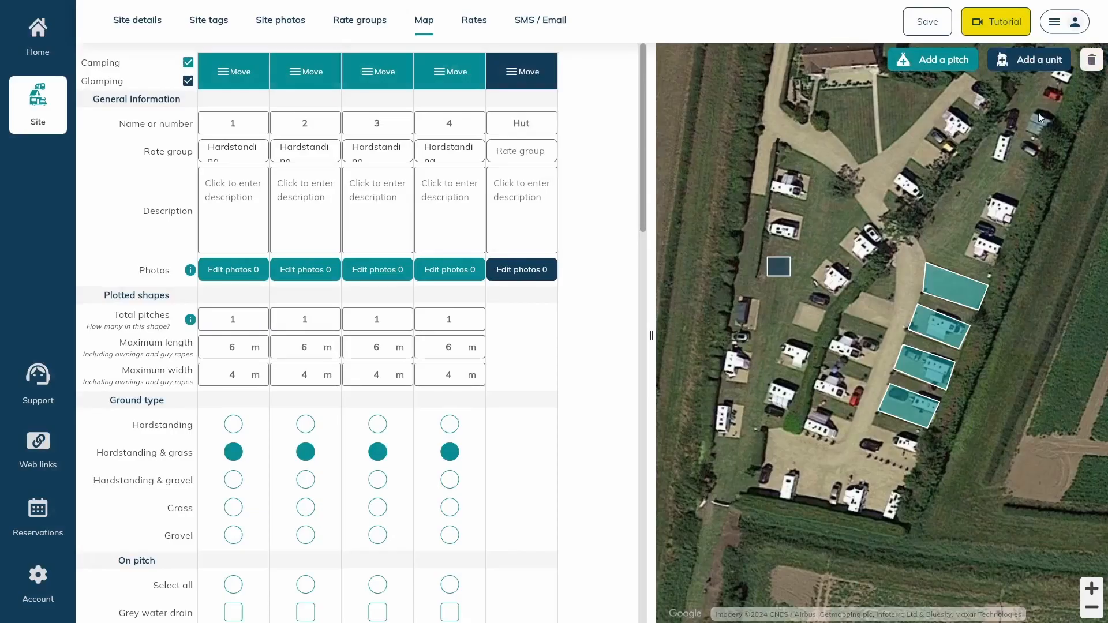